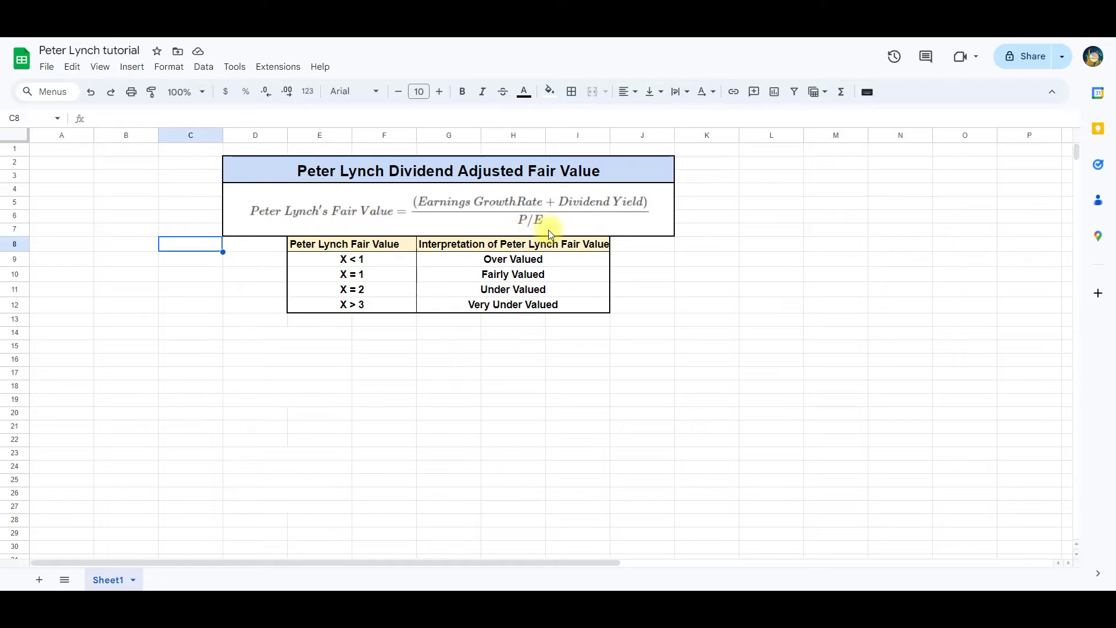
- Label D14 'Ticker' and enter INTC as the ticker in F14
key("ctrl+End")
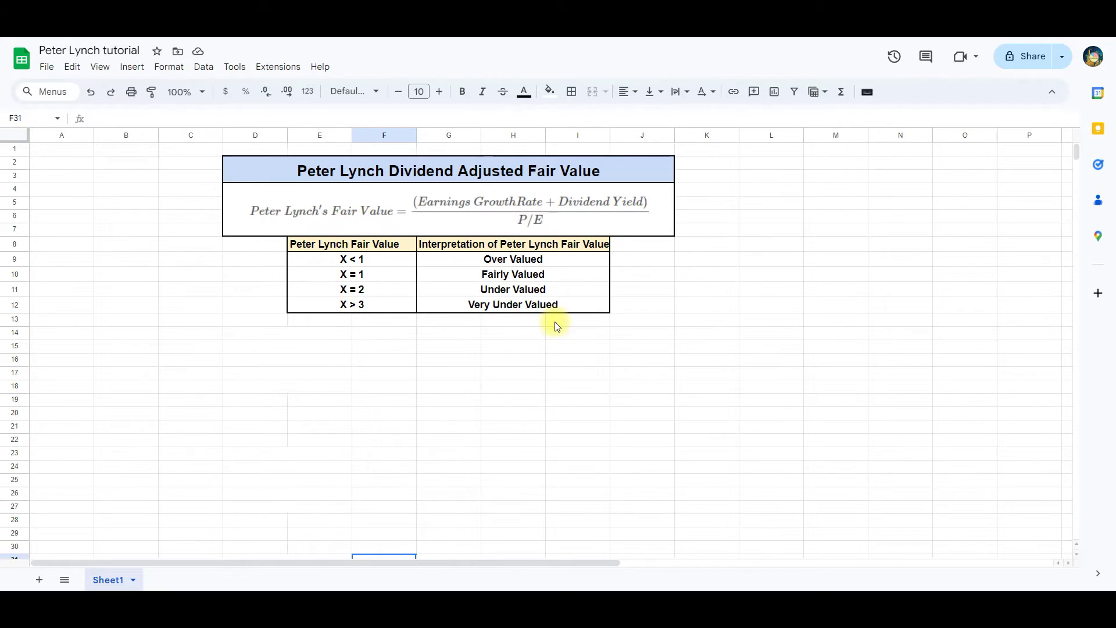
left_click(274, 332)
type("Ticker")
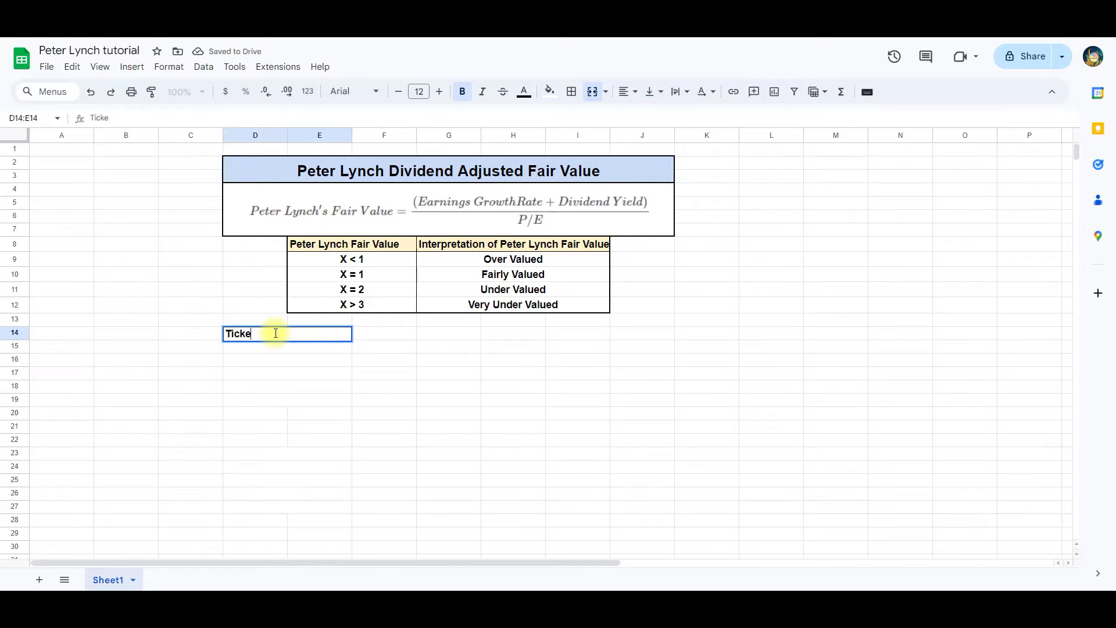
key("Return")
left_click(374, 339)
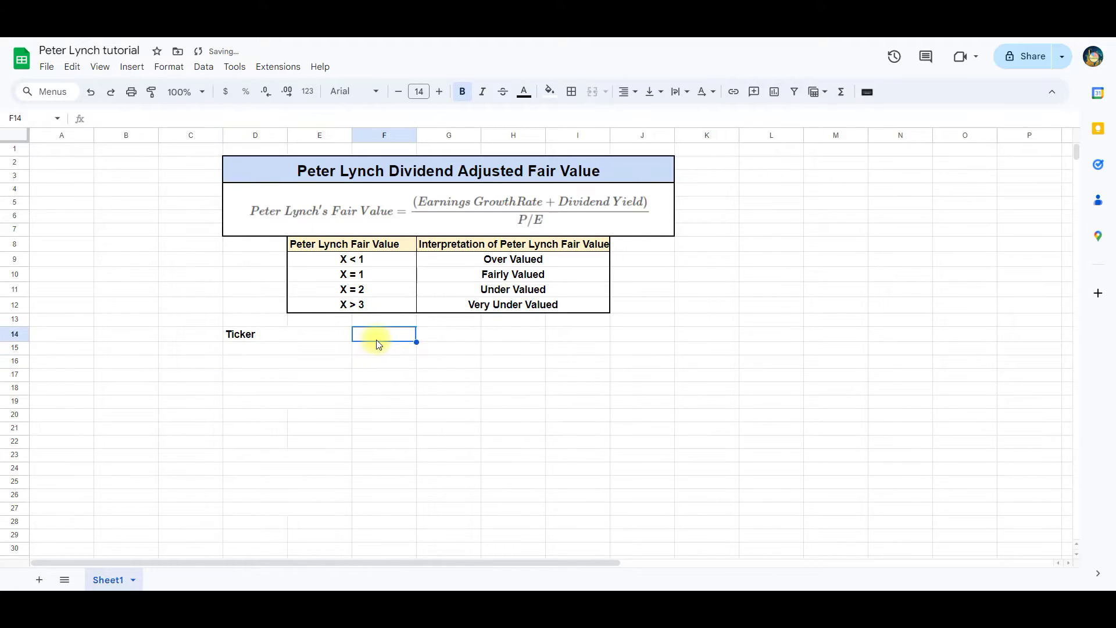
type("INTC")
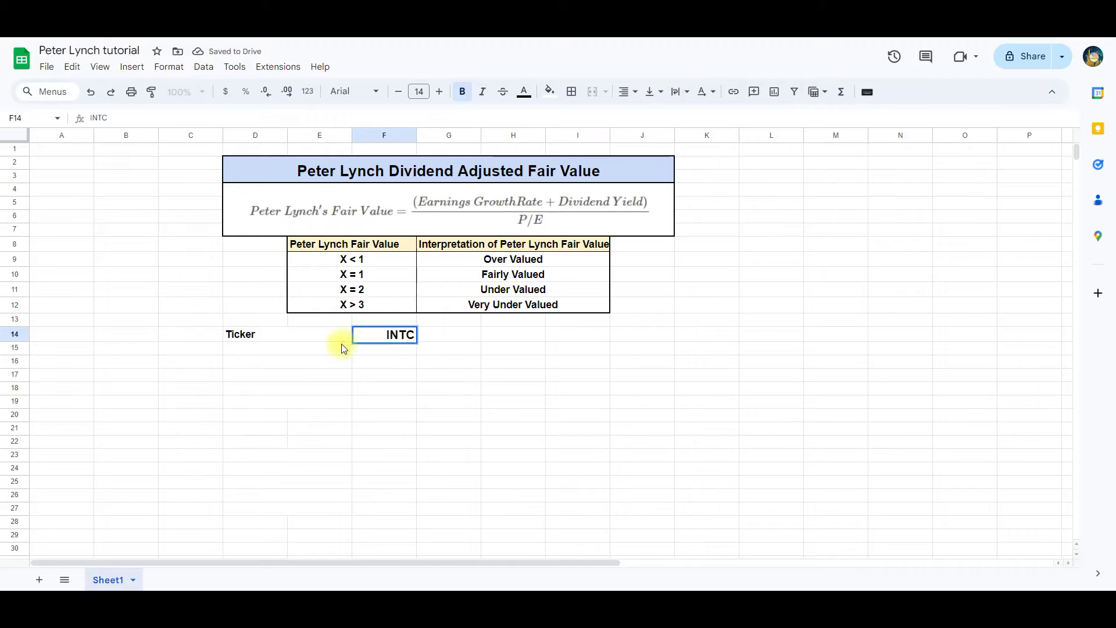
- Label D15:D18 Current Stock Price, Future Growth Estimate, P/E and Dividend Yield (%)
left_click(319, 349)
type("Current STock Price")
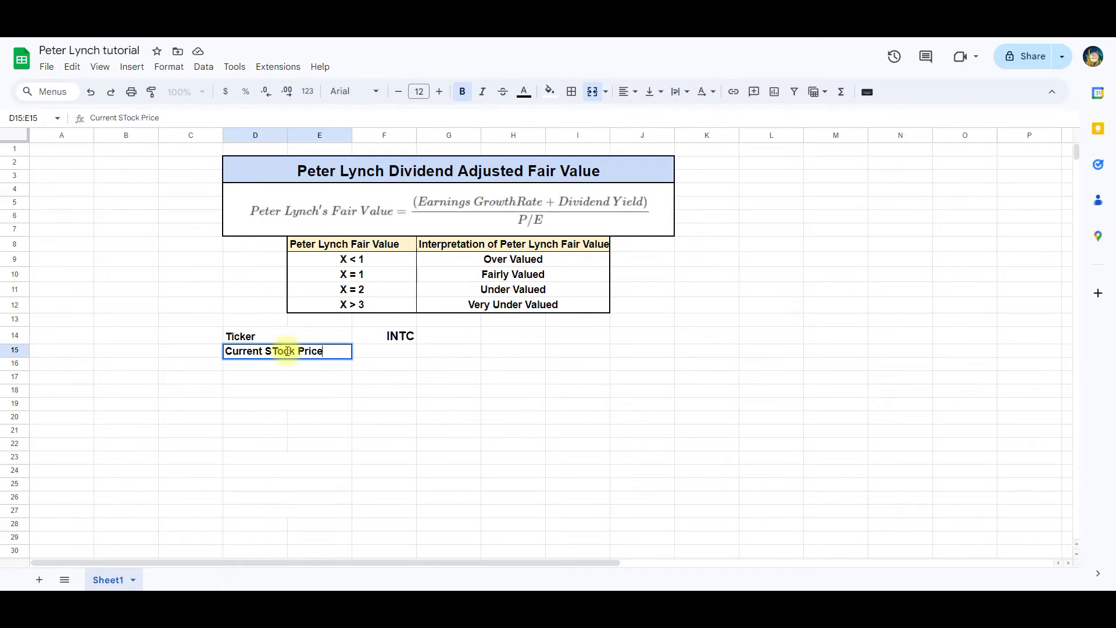
left_click_drag(270, 352, 280, 352)
type("t")
left_click(282, 368)
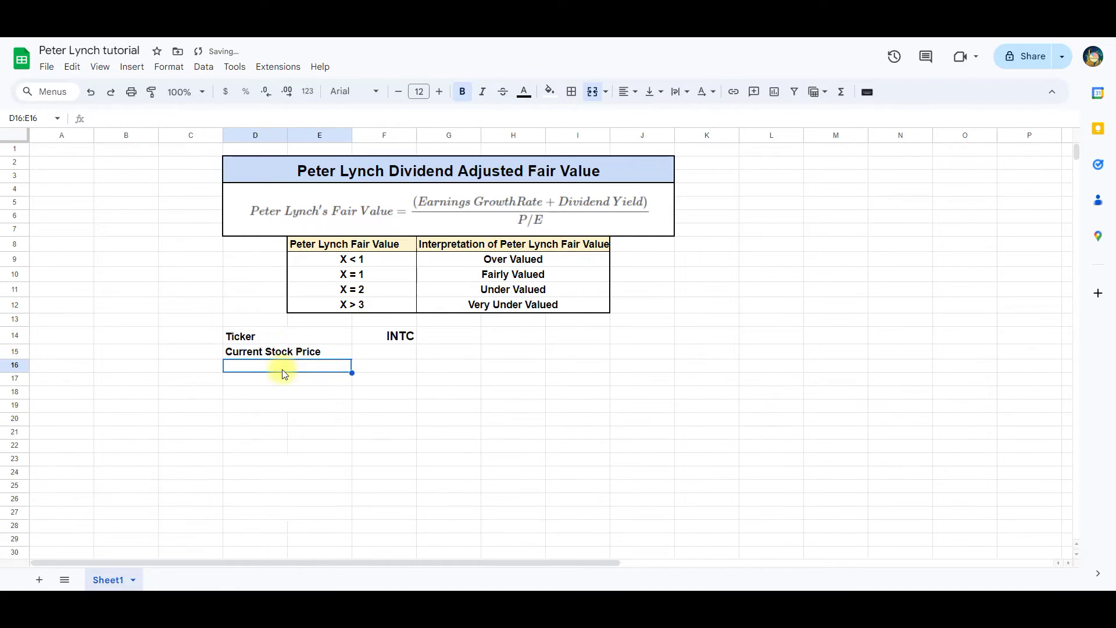
type("Future Growth Estimate")
key("Return")
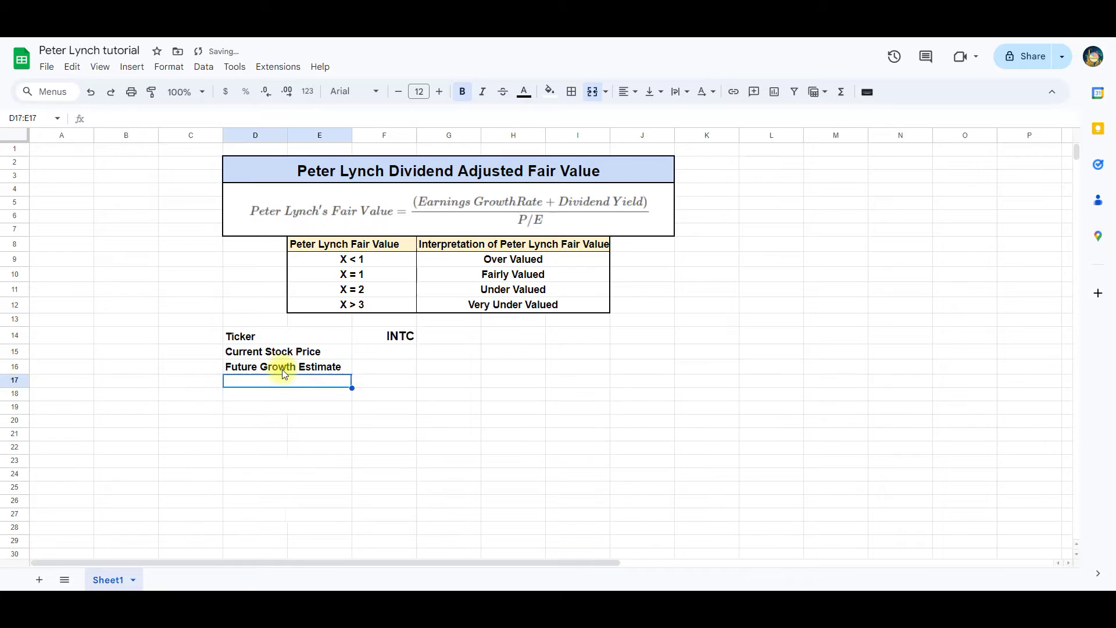
type("P/E")
key("Return")
type("Dividend Yield (%)")
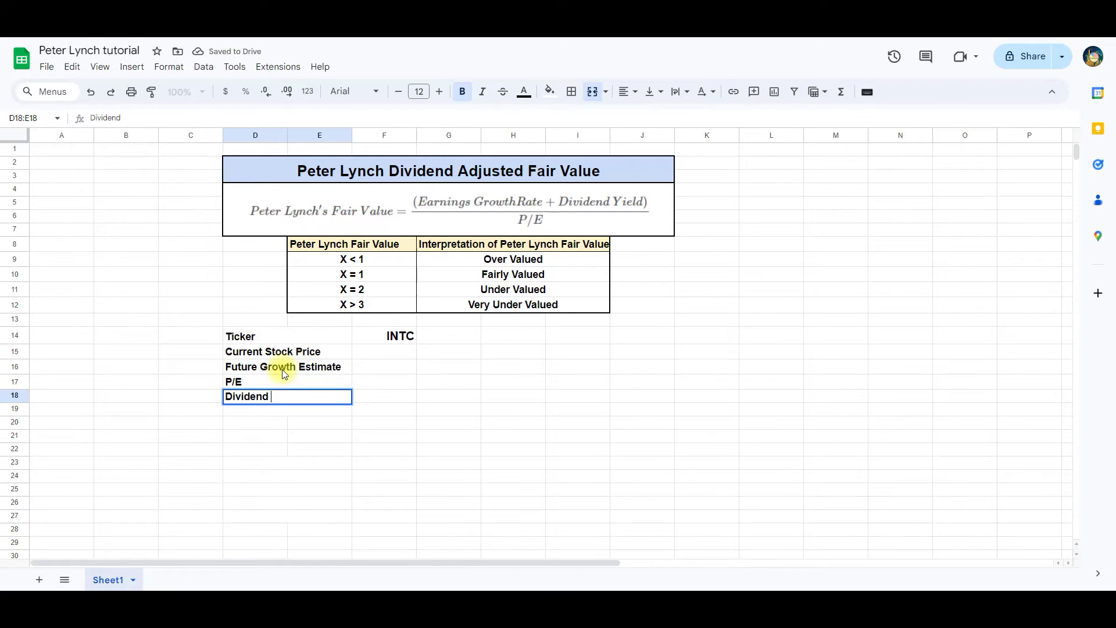
left_click(378, 353)
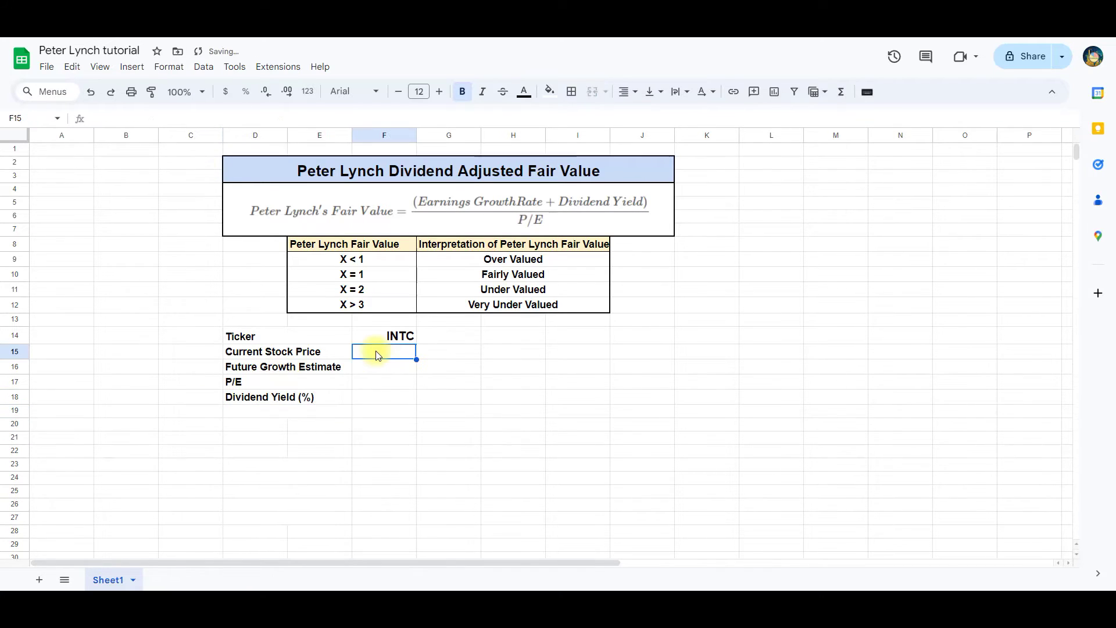
- Enter =GOOGLEFINANCE(F14) in F15 to fetch INTC's live price of 42.06
type("=Google")
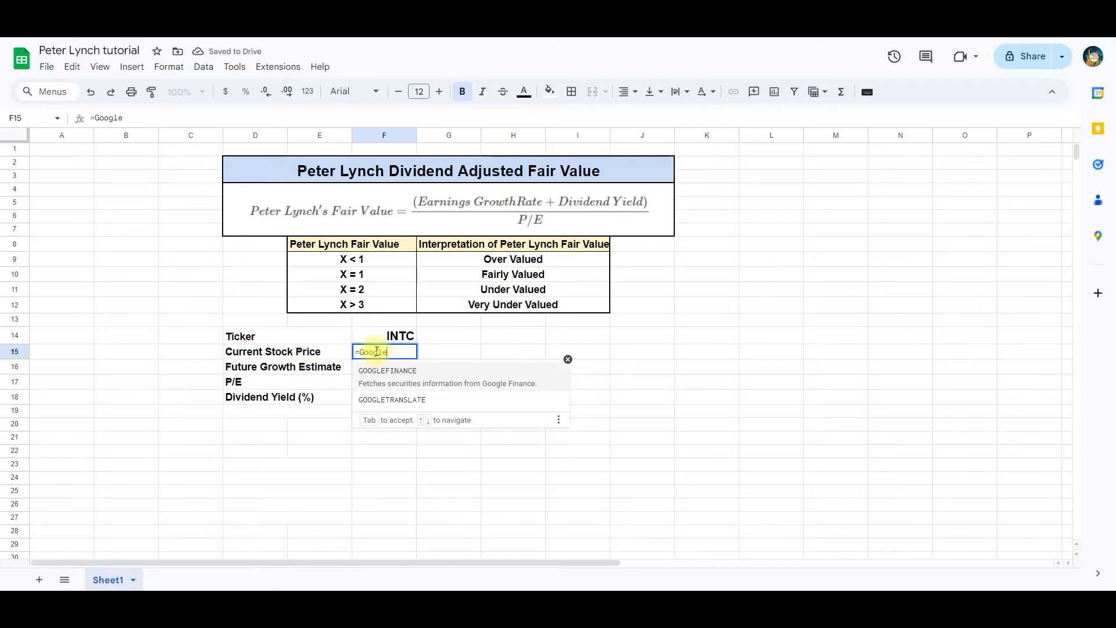
key("Tab")
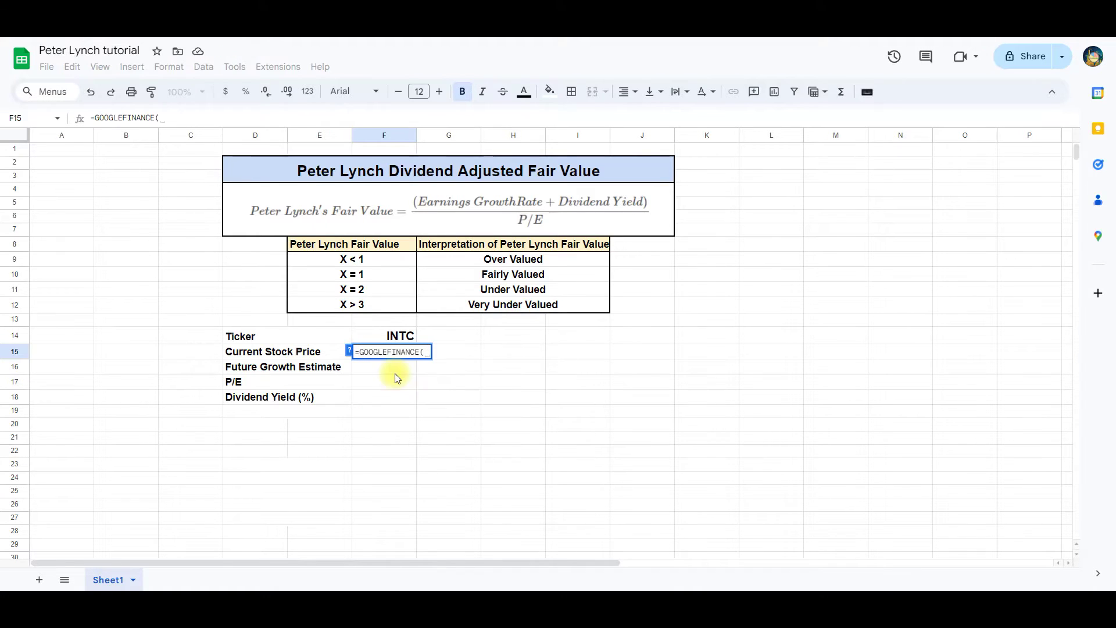
type("F")
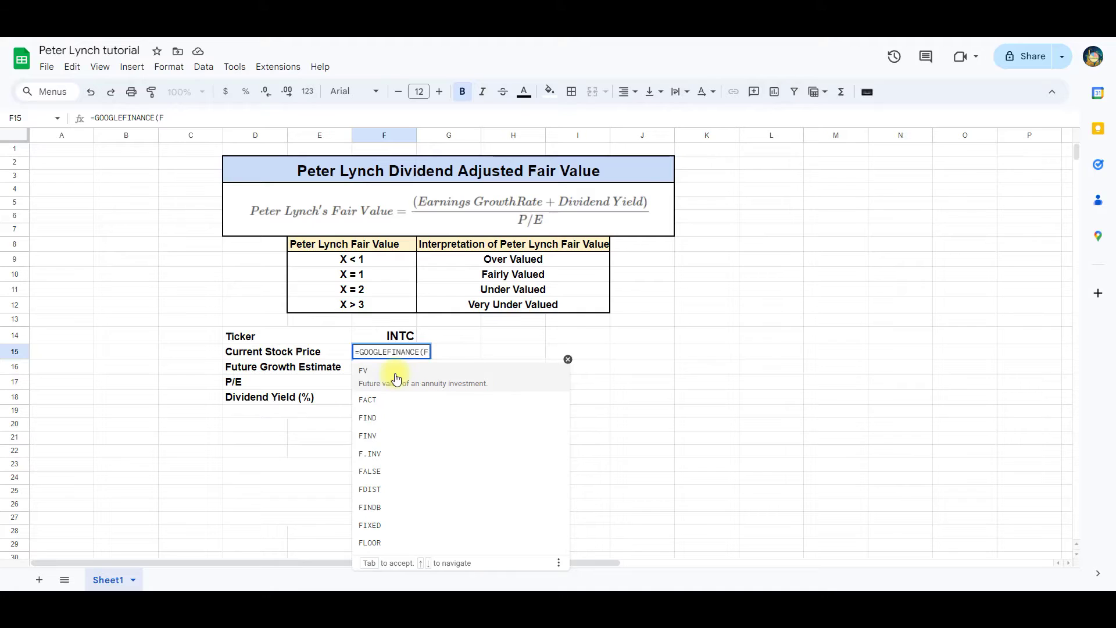
type("14")
key("Return")
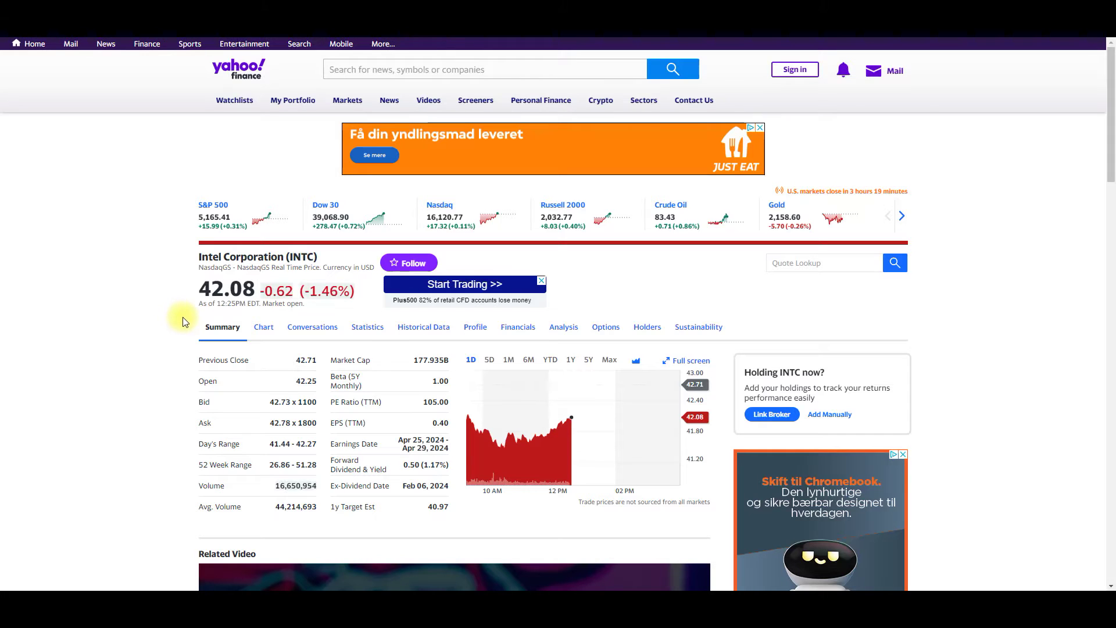
- Open Intel's Analysis page and select the Next 5 Years growth estimate of 39.59%
left_click(563, 330)
scroll(534, 378, "down", 15)
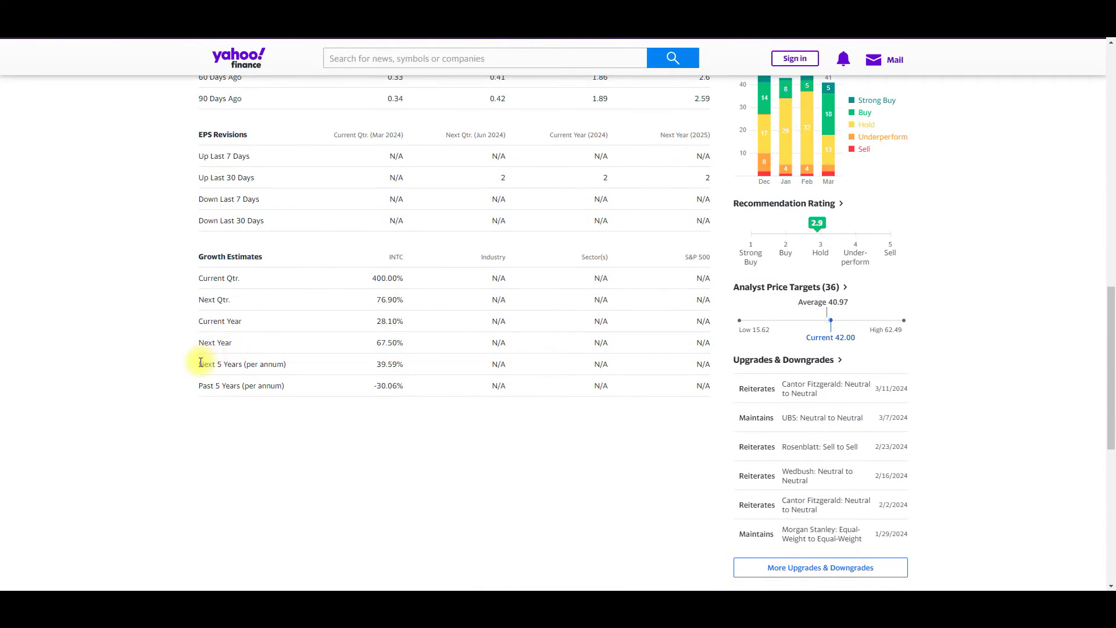
left_click_drag(200, 361, 407, 358)
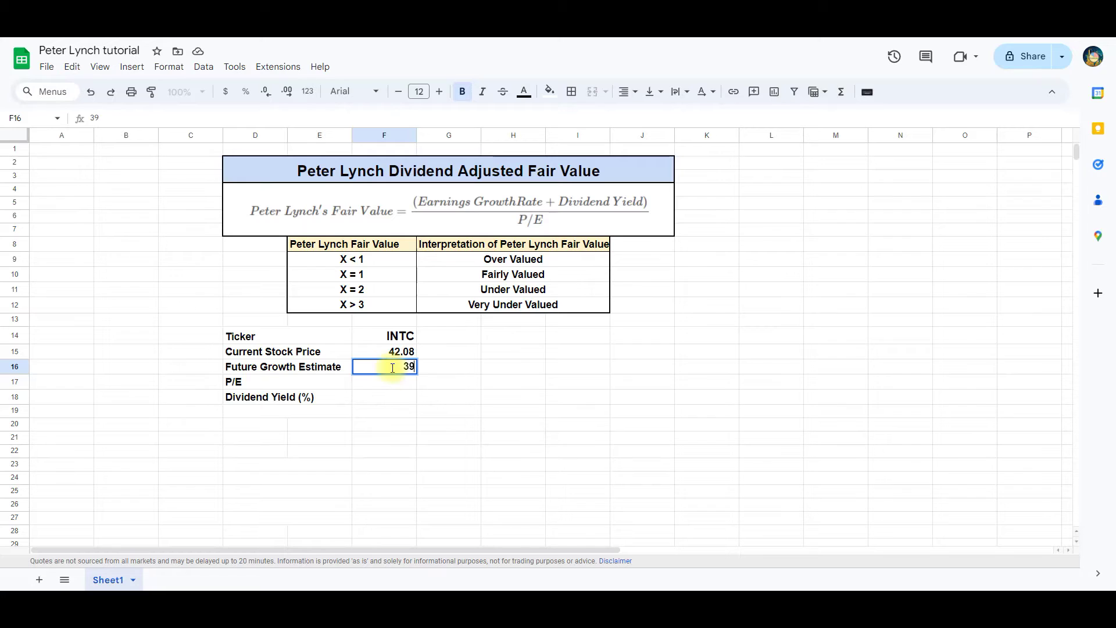
- Enter 39.59 as the growth estimate in F16 and =GOOGLEFINANCE(F14, "PE") in F17
type("59")
left_click(389, 390)
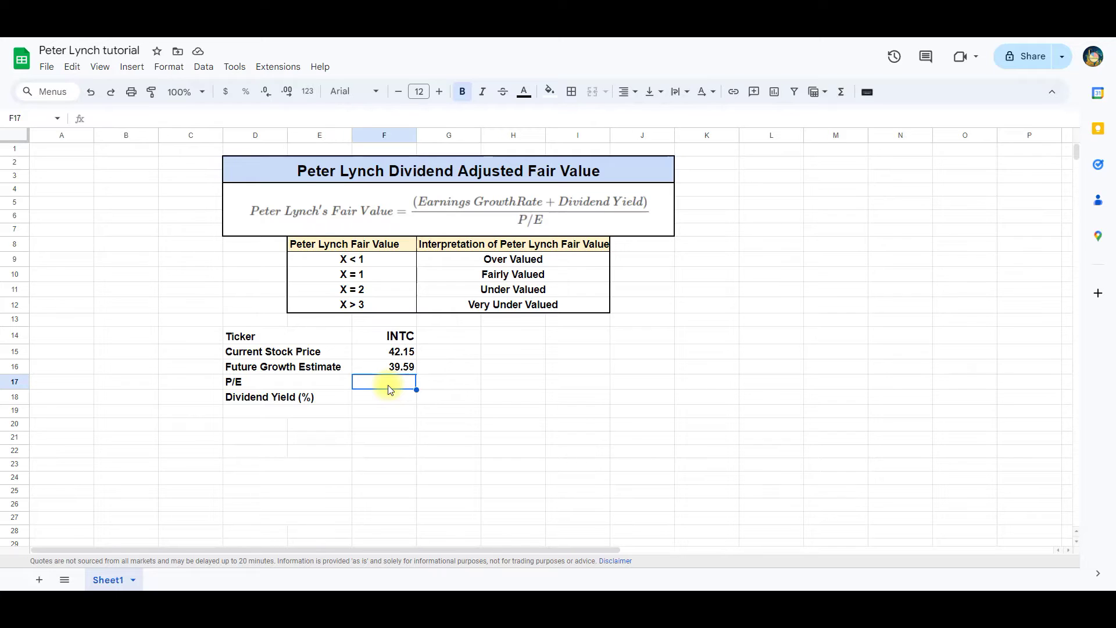
type("=GOOGLEFINANCE(")
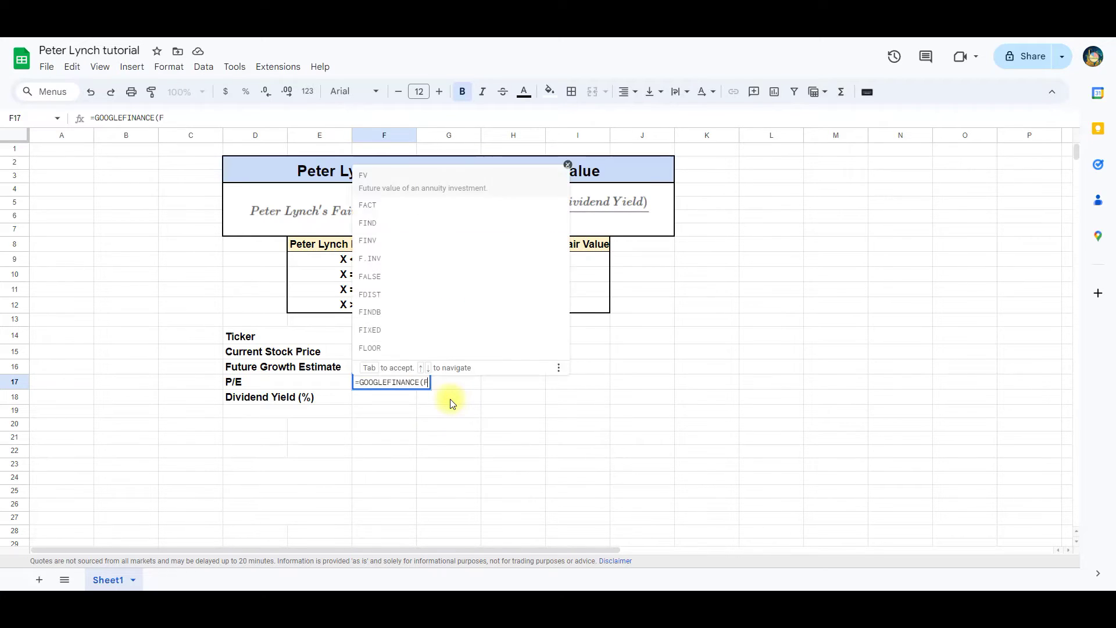
type("F14, ")
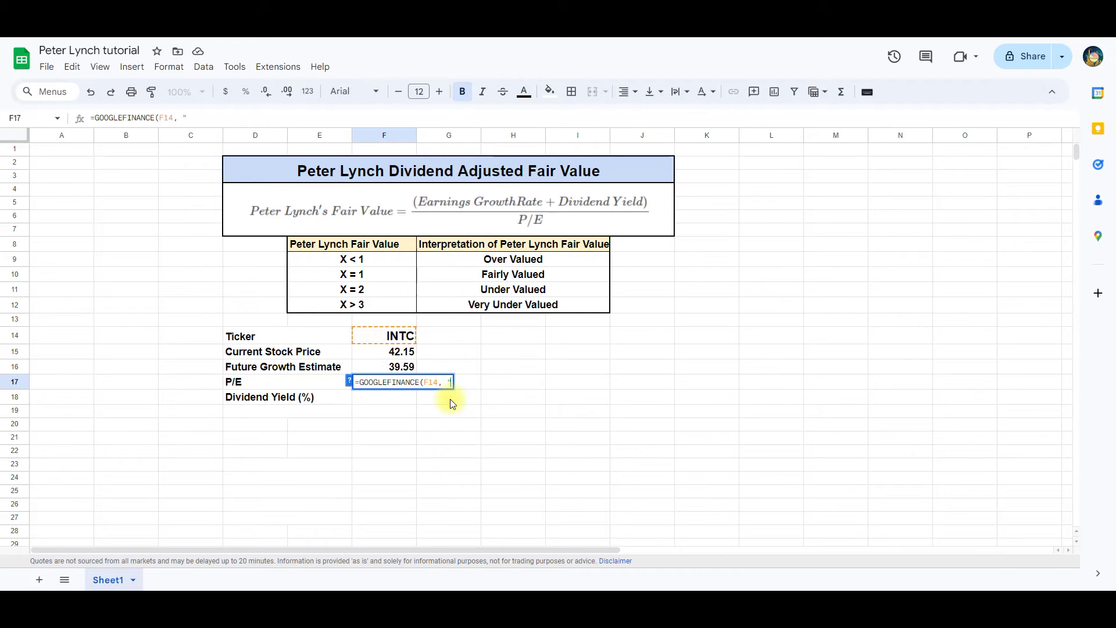
type("\"PE\"")
key("Return")
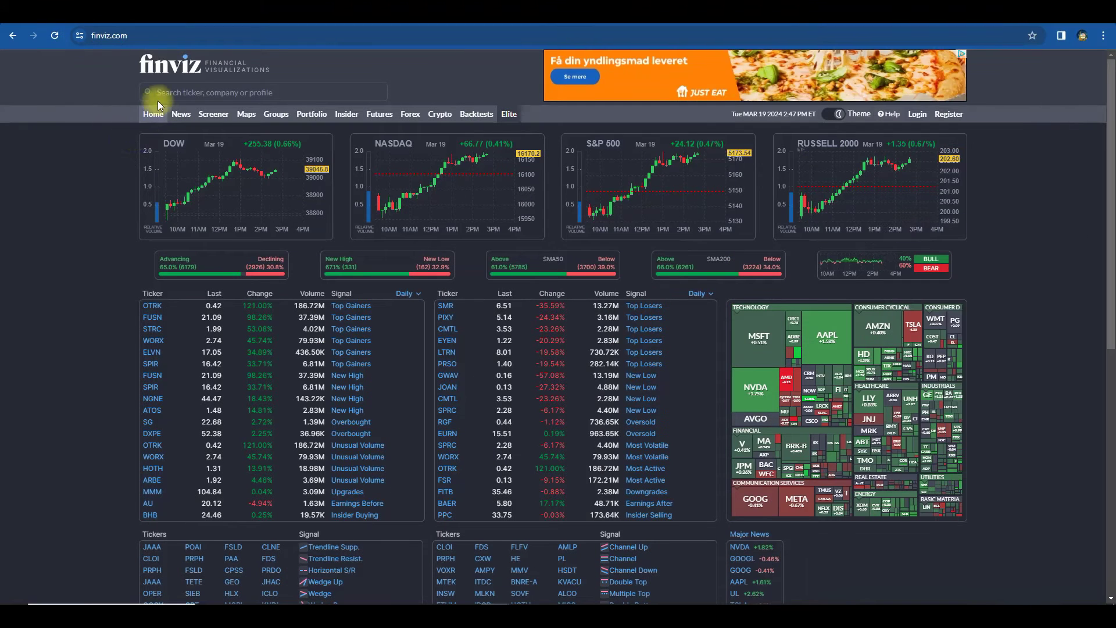
- Look up INTC on Finviz, select its Dividend TTM 0.50 (1.19%) and the quote URL
left_click(164, 93)
type("INTC")
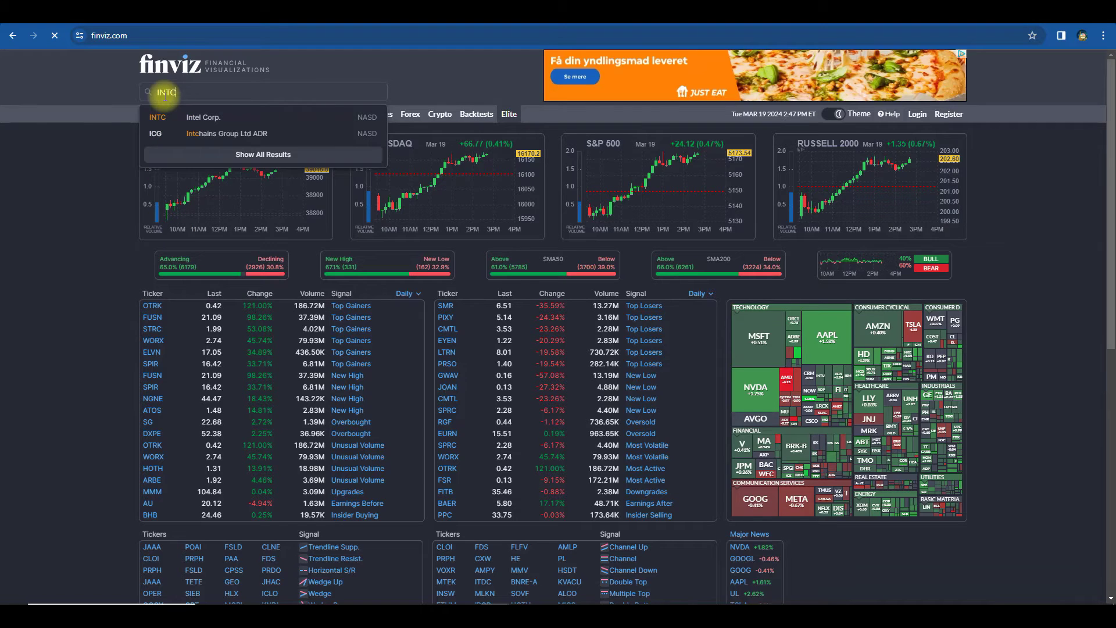
key("Return")
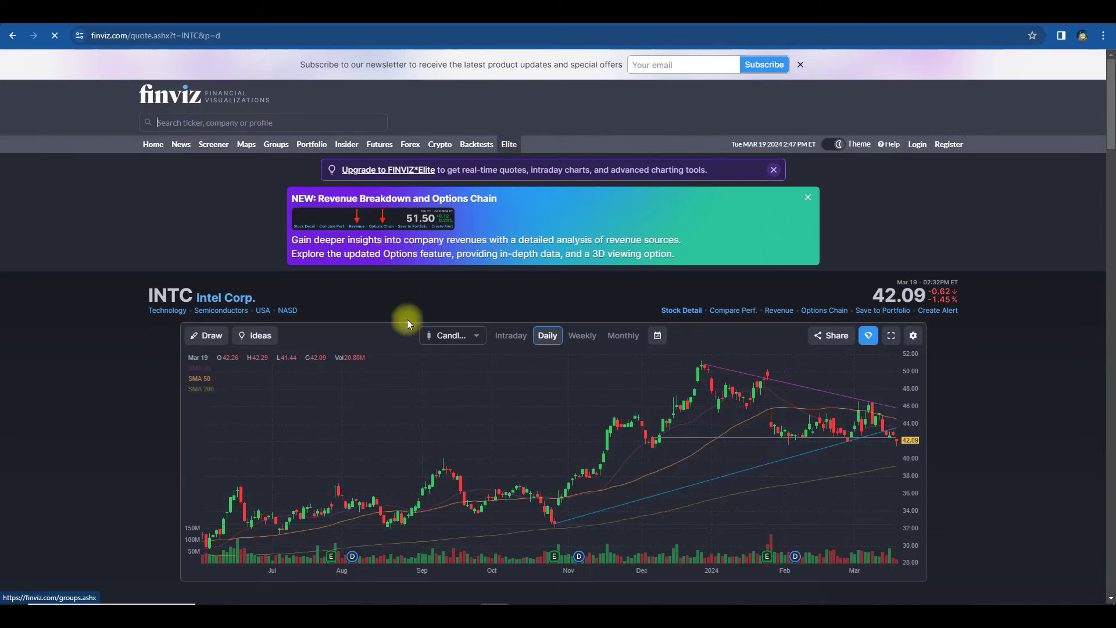
scroll(428, 369, "down", 2)
scroll(426, 371, "down", 3)
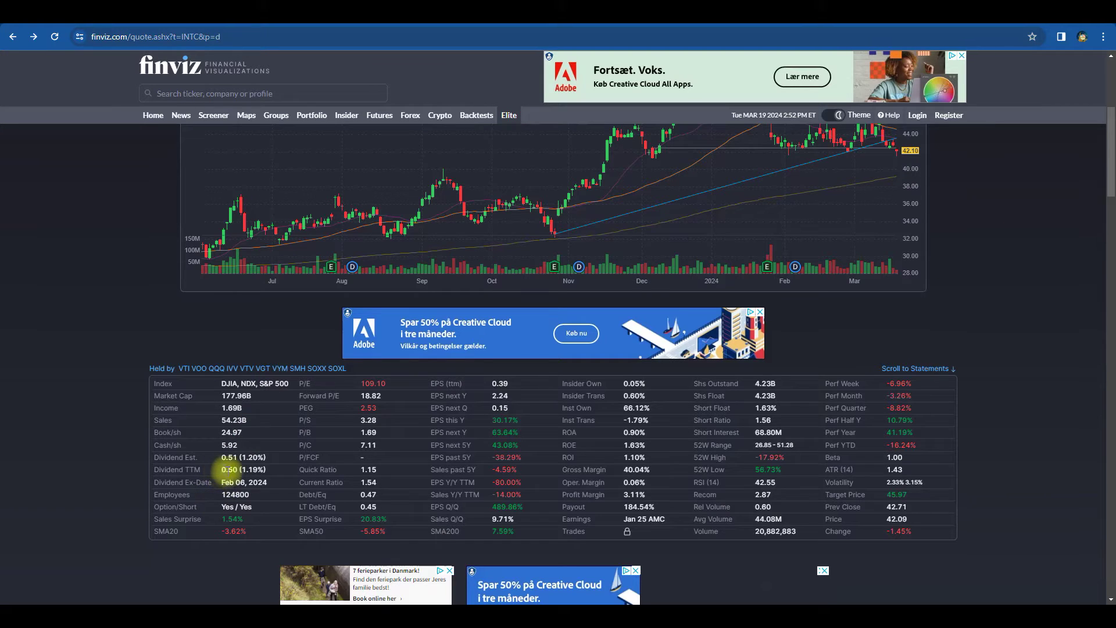
left_click_drag(222, 470, 268, 475)
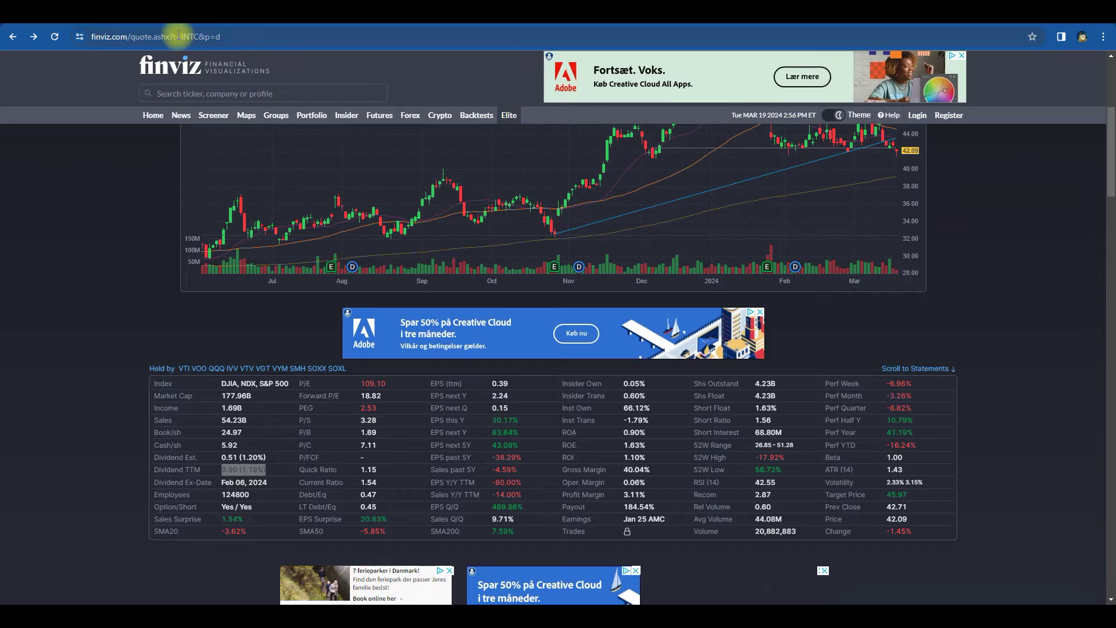
left_click_drag(181, 36, 66, 39)
key("ctrl+c")
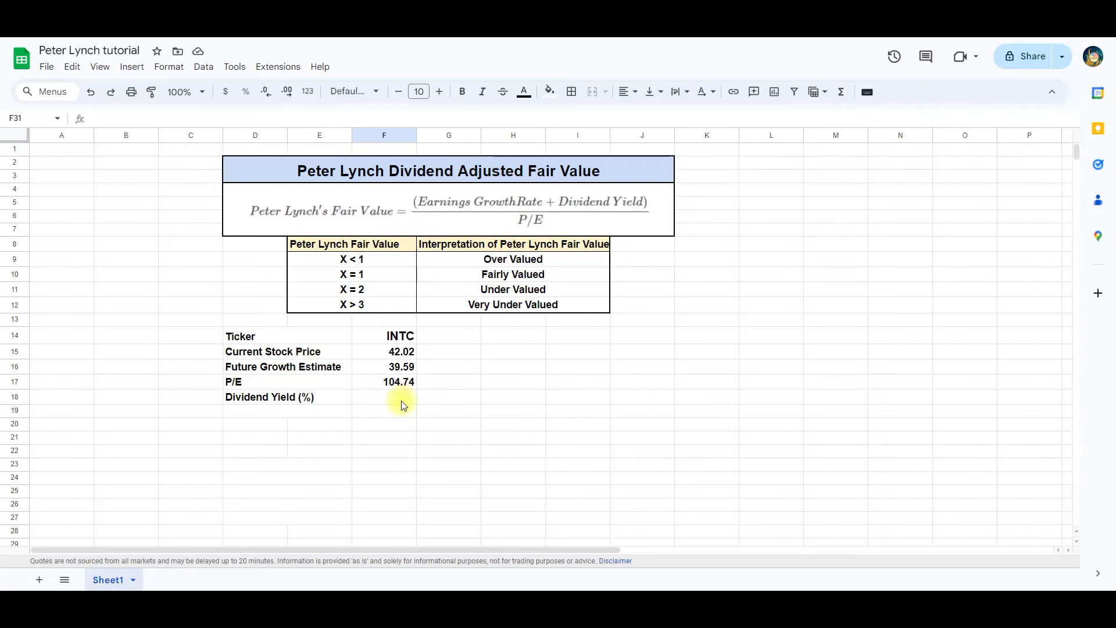
- Enter =INDEX(IMPORTHTML(Finviz quote URL&F14,"table",10),8,2) in F31 to pull INTC's dividend text
scroll(407, 398, "down", 3)
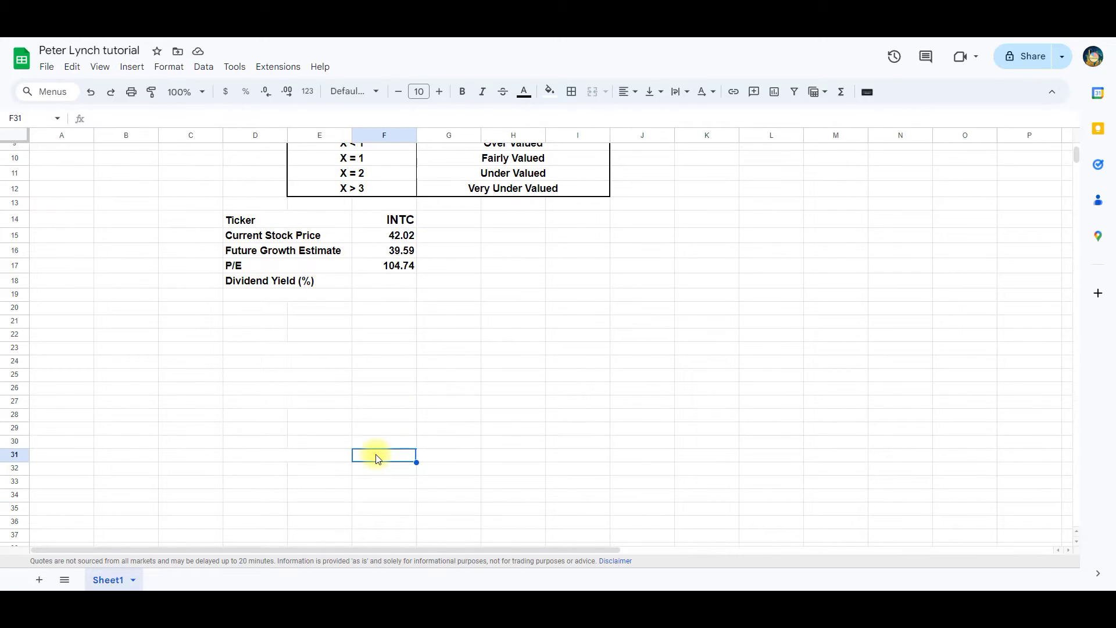
type("=INDEX(I")
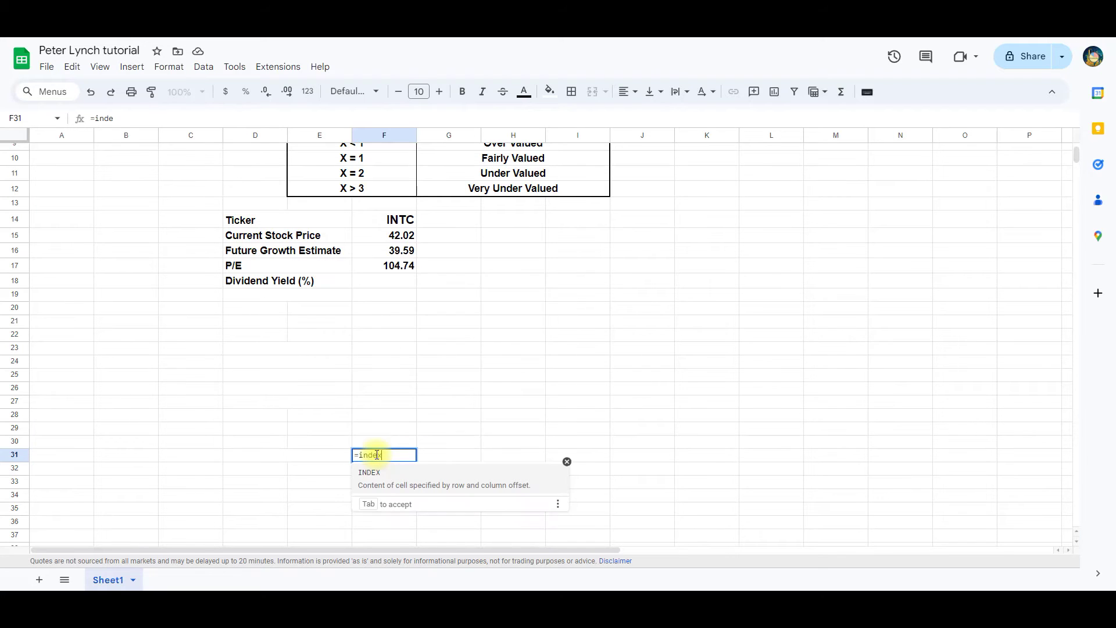
type("mport")
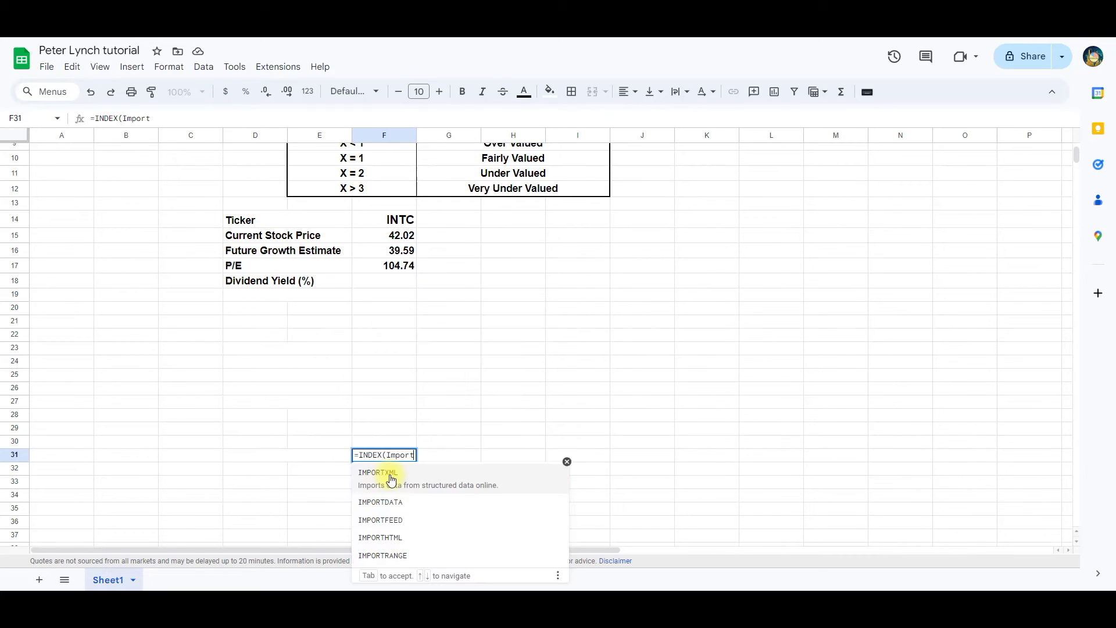
left_click(431, 532)
type("\"")
key("ctrl+v")
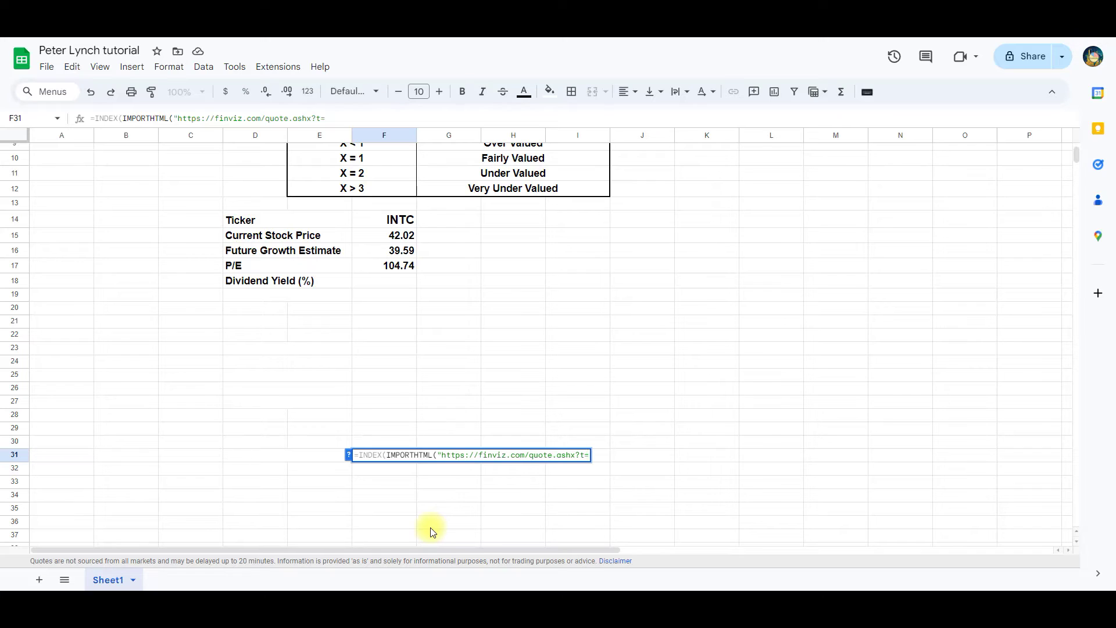
type("\"&F14")
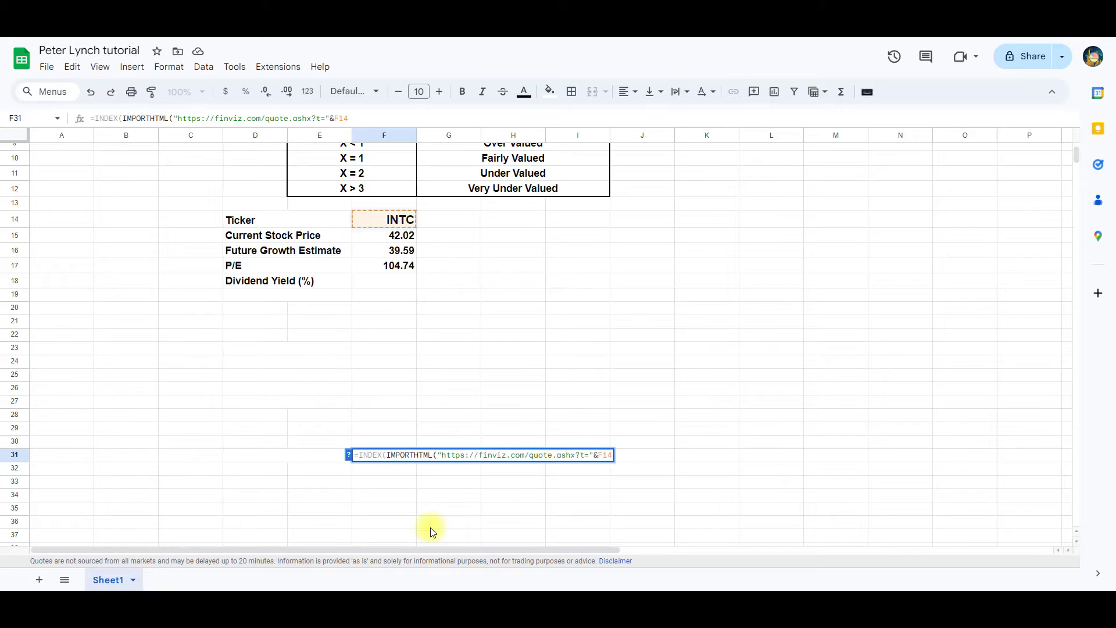
type(", \"table\"")
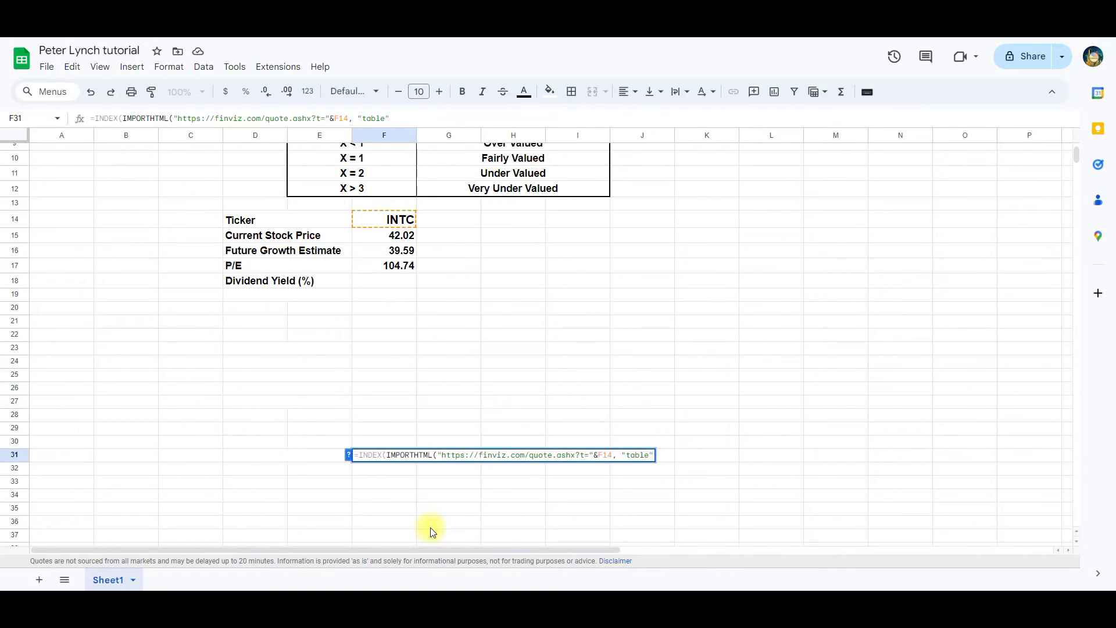
type(",10)")
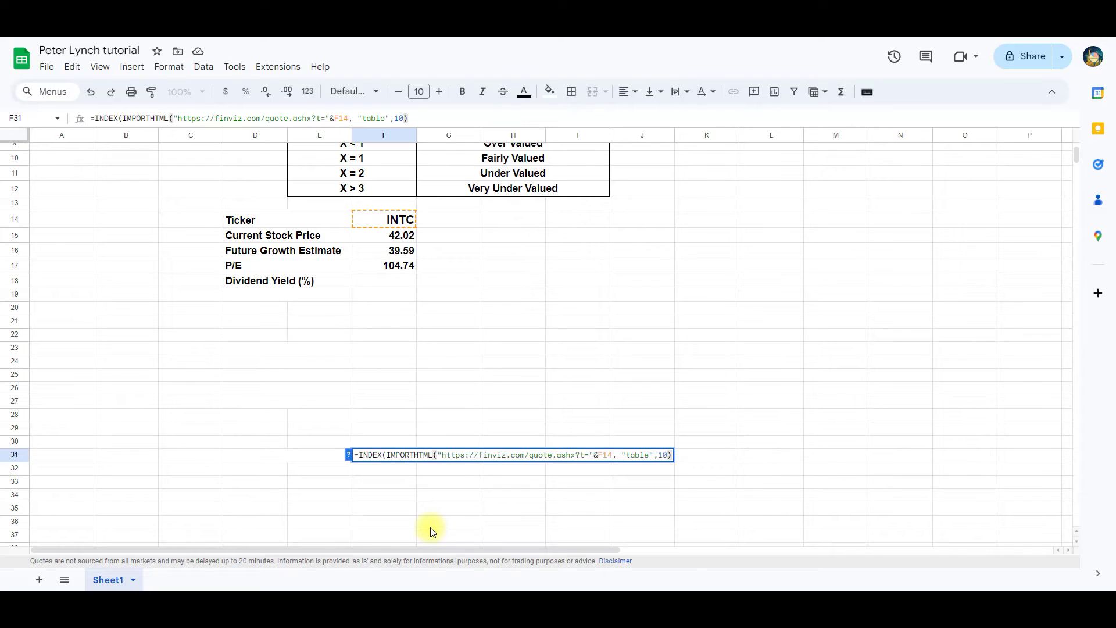
type(",8,2)")
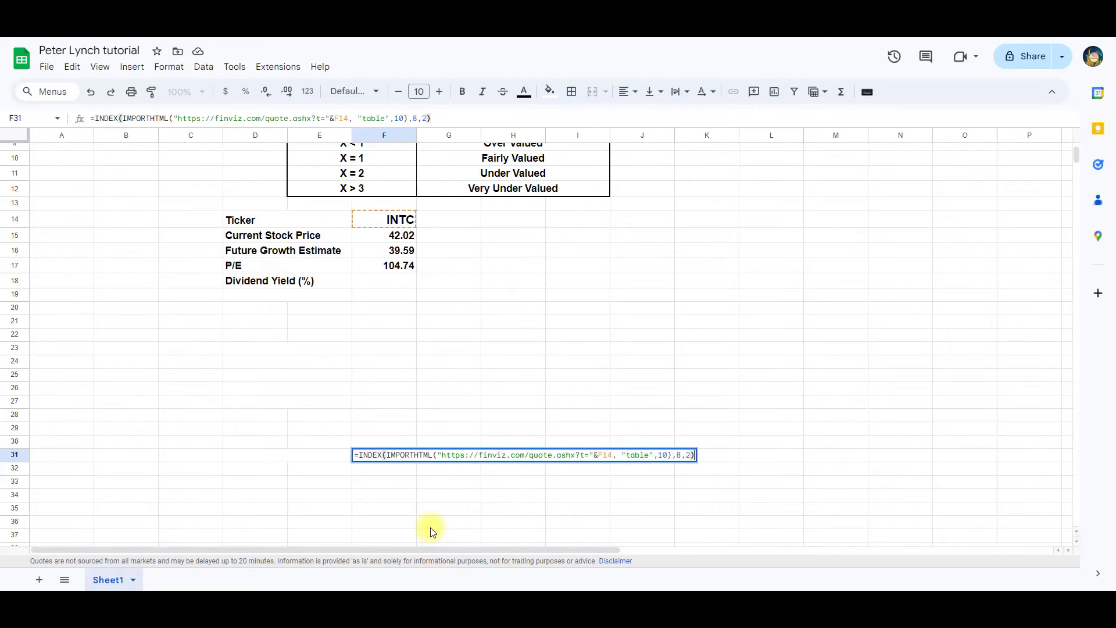
key("Return")
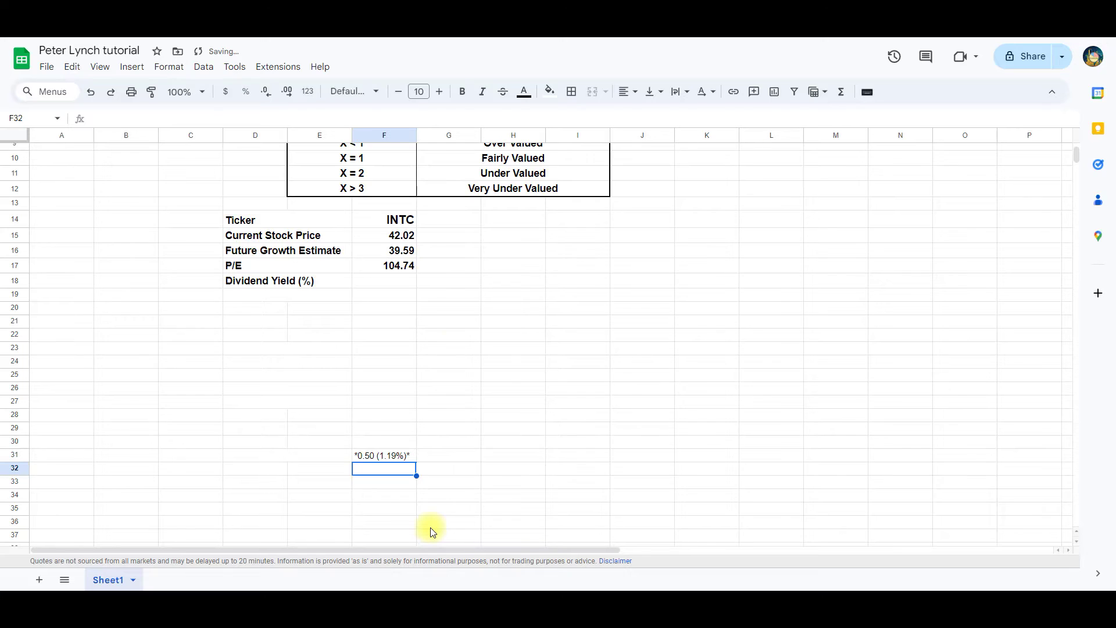
key("Up")
scroll(442, 407, "up", 3)
- Enter a SUBSTITUTE/MID/FIND formula in F18 extracting the yield from F31's parentheses
left_click(402, 400)
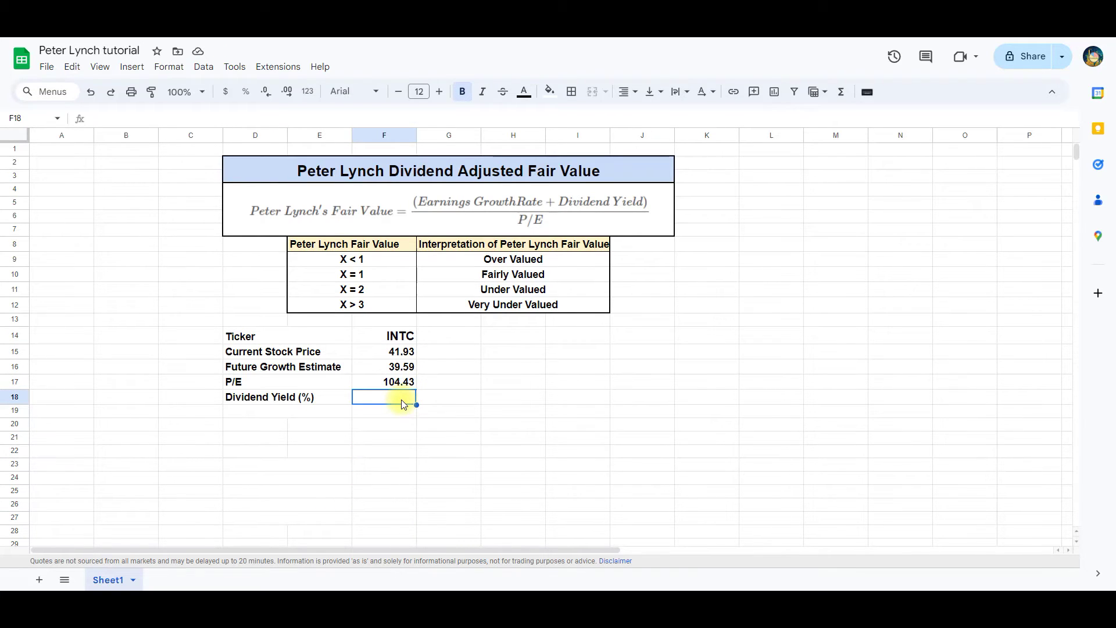
type("=sub")
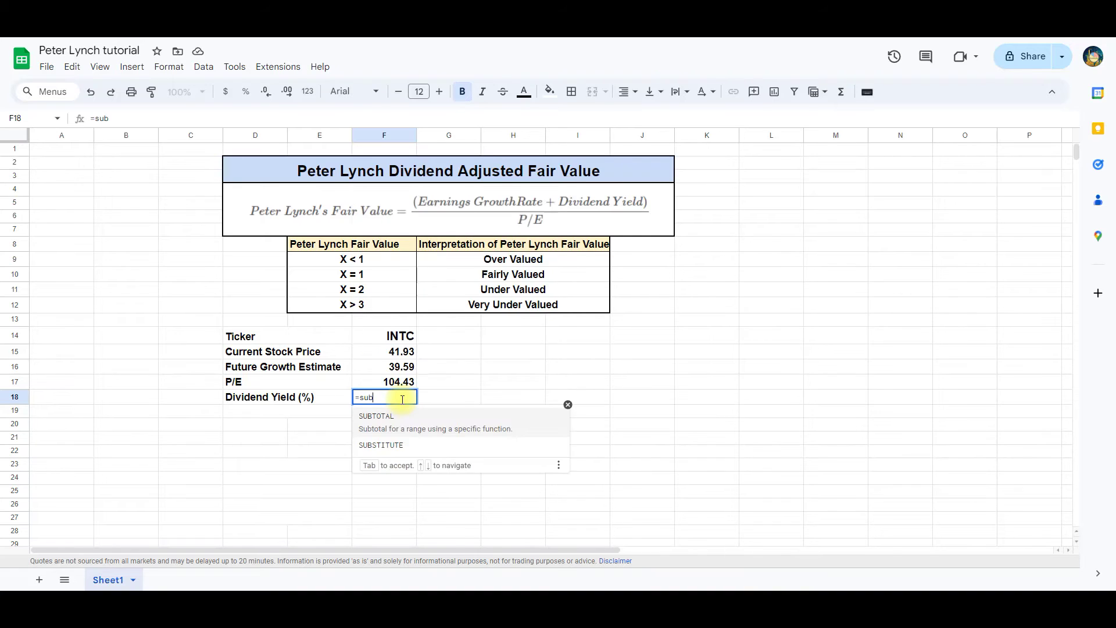
left_click(379, 445)
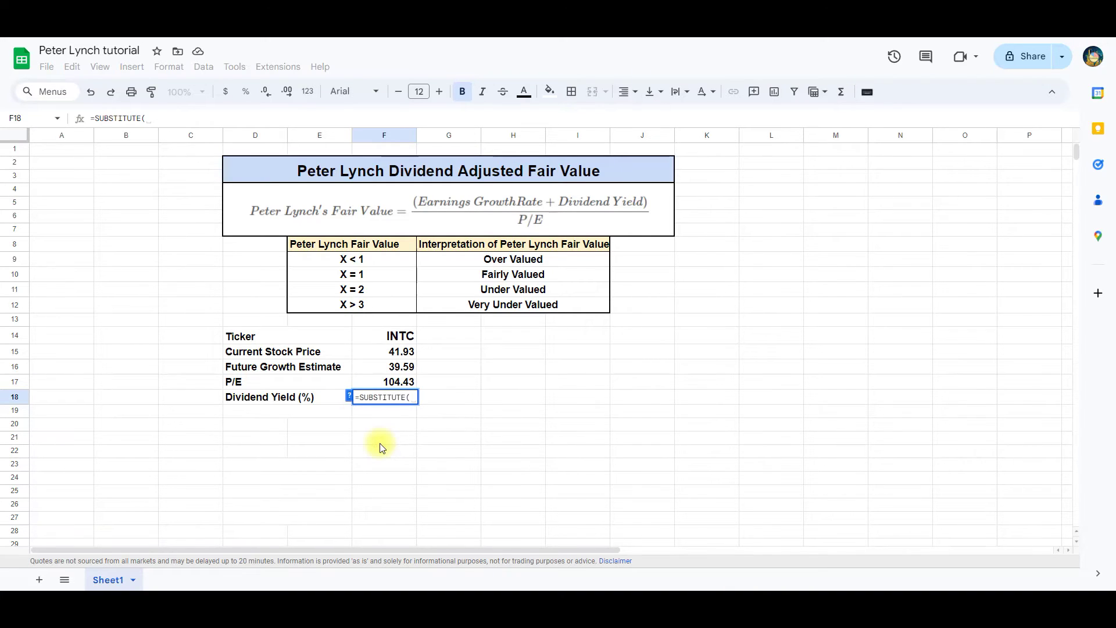
type("Mid")
left_click(414, 424)
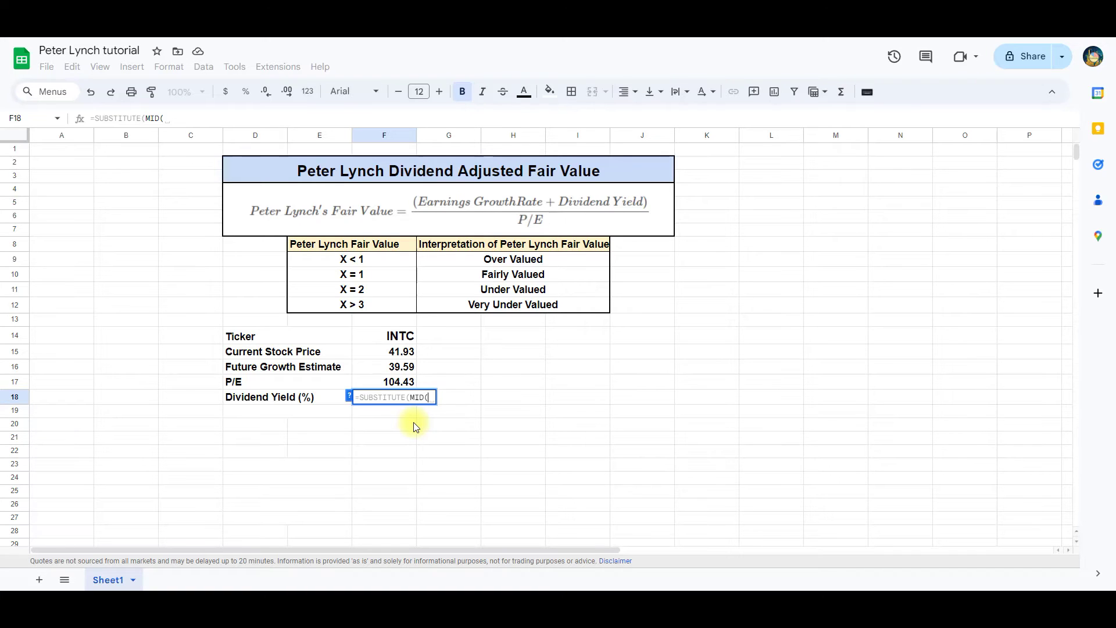
type("F31, FIND(\"(")
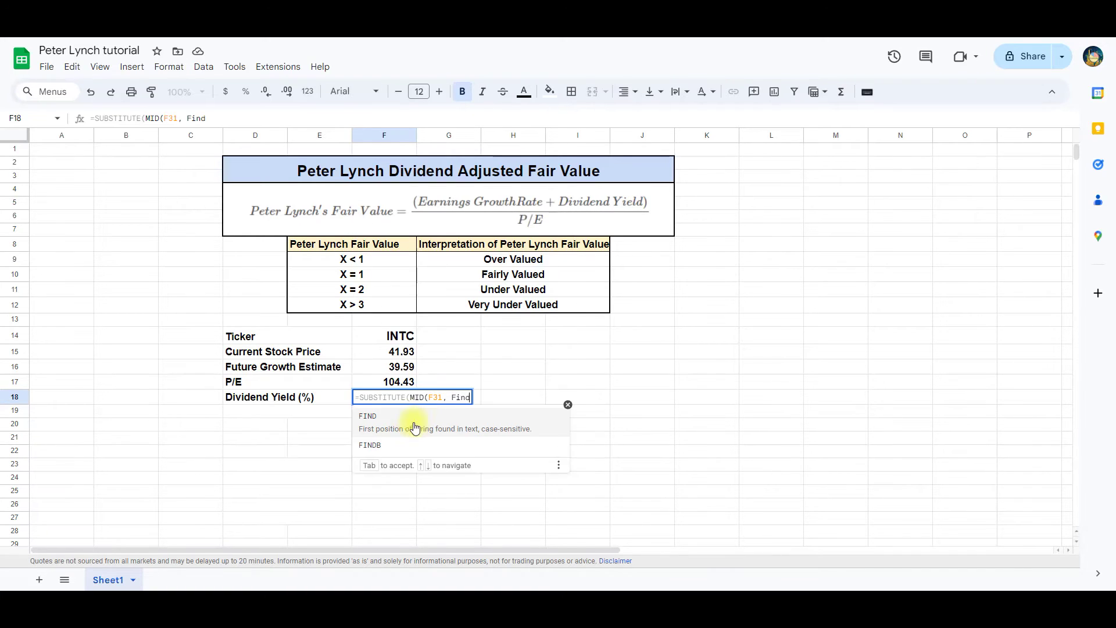
type("\",F31")
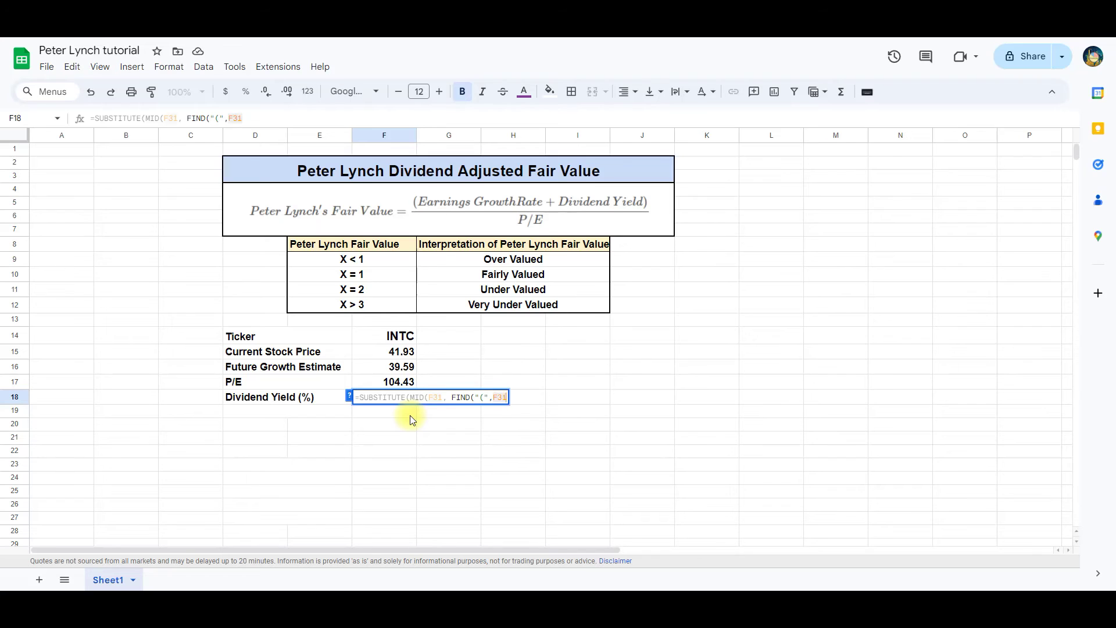
type(")+1, FIND(\")\",F31")
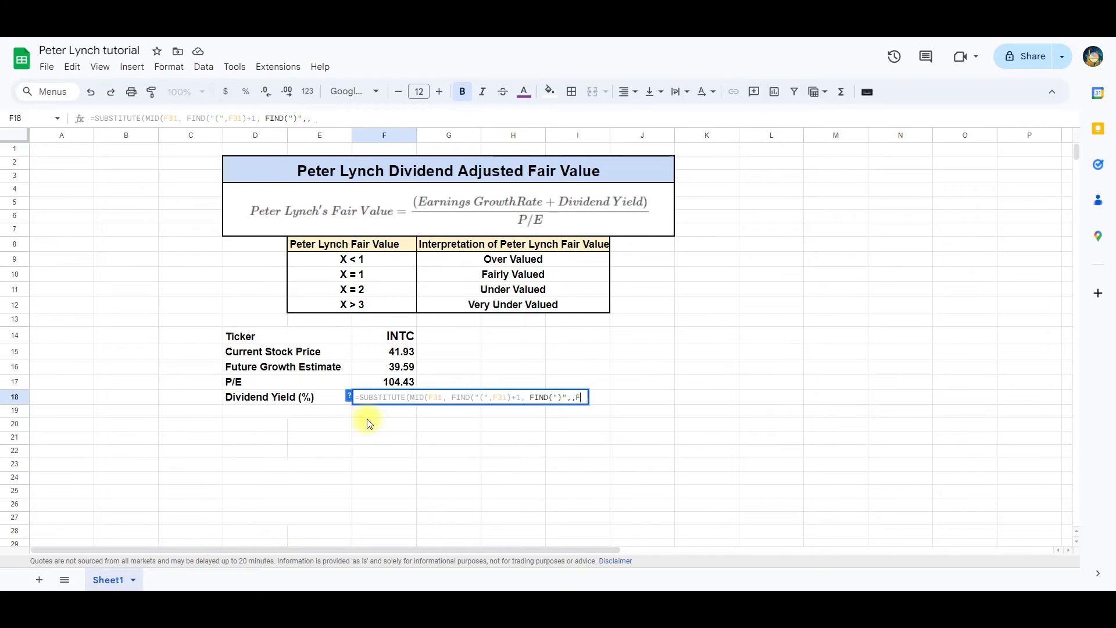
type(")-FIND(")
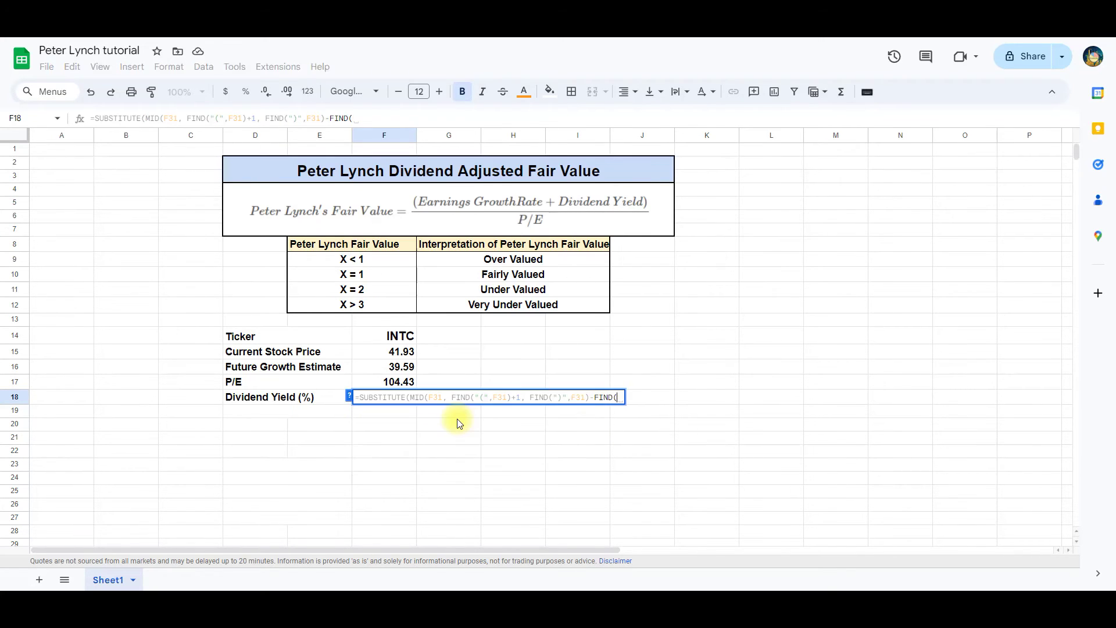
type("\"(\", F31)-1),\"%\",\"\")*")
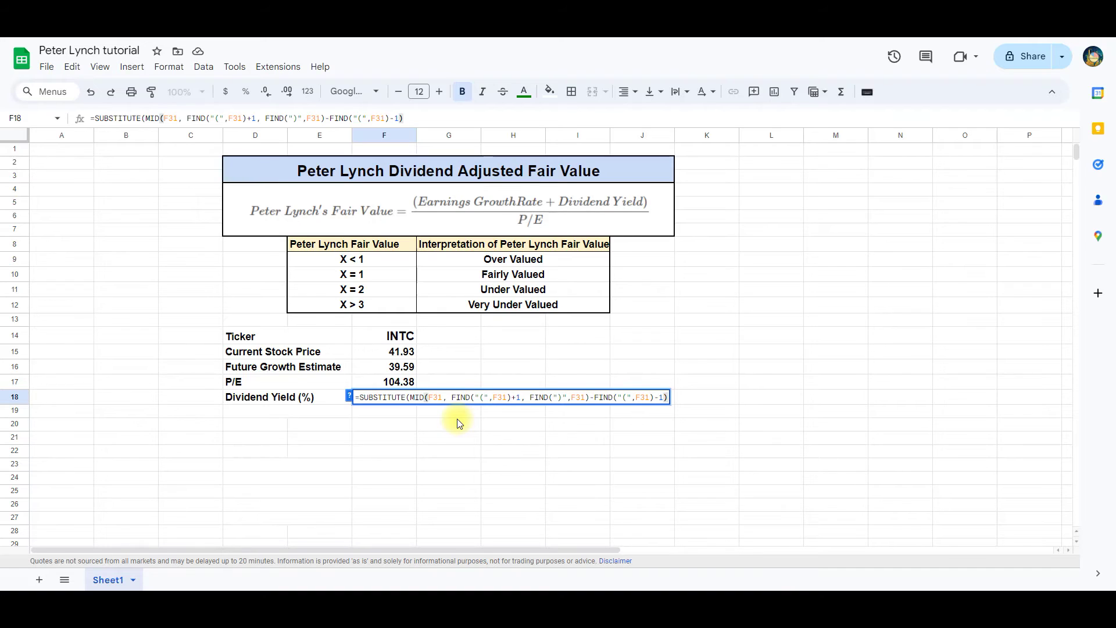
type("1")
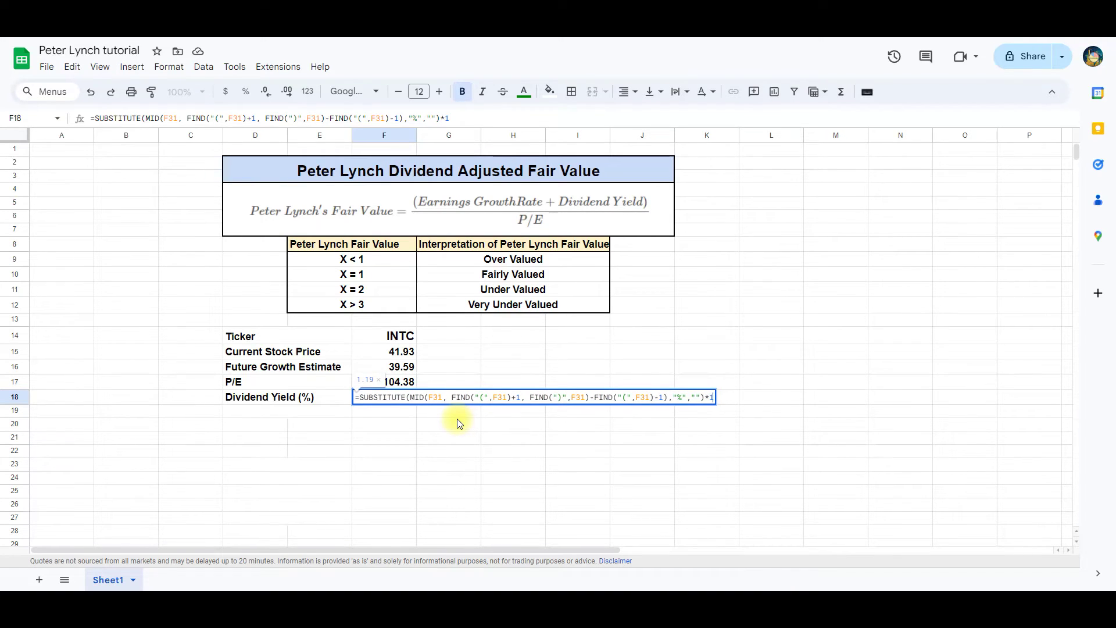
key("ctrl+Return")
- Review and adjust the yield formula's FIND, MID and % parts, confirming 1.19
left_click_drag(186, 118, 402, 119)
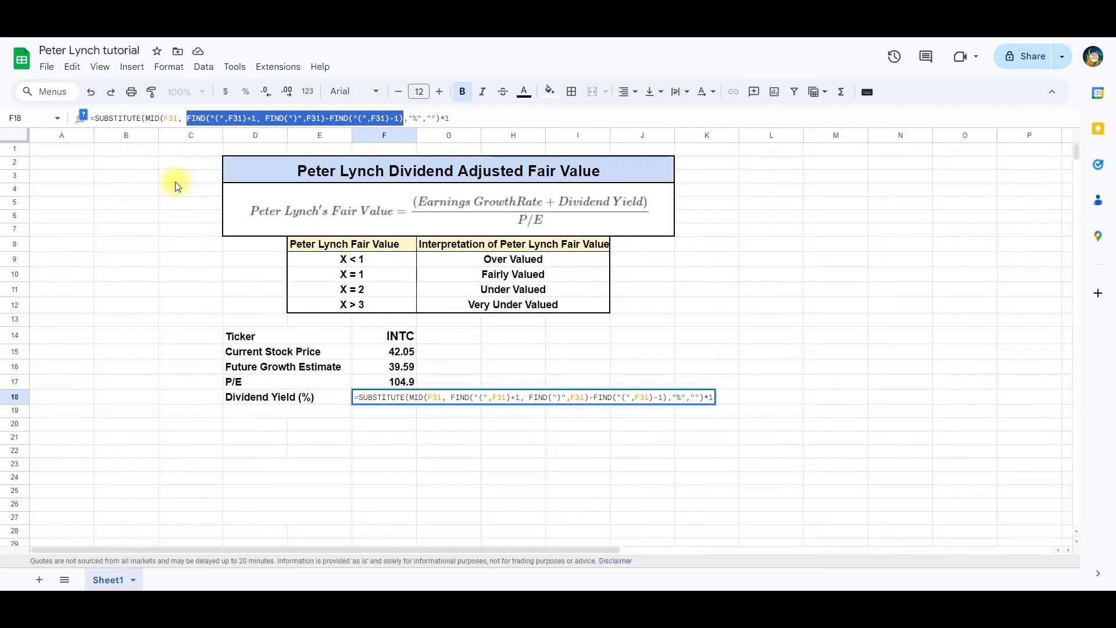
left_click_drag(146, 119, 181, 119)
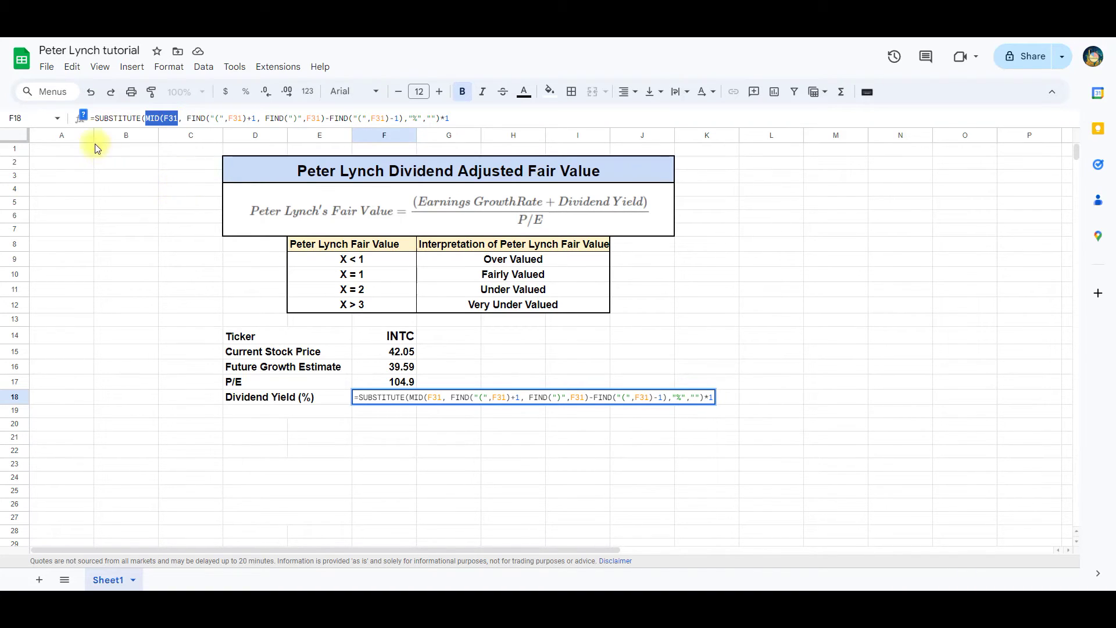
left_click_drag(92, 118, 146, 119)
left_click(410, 118)
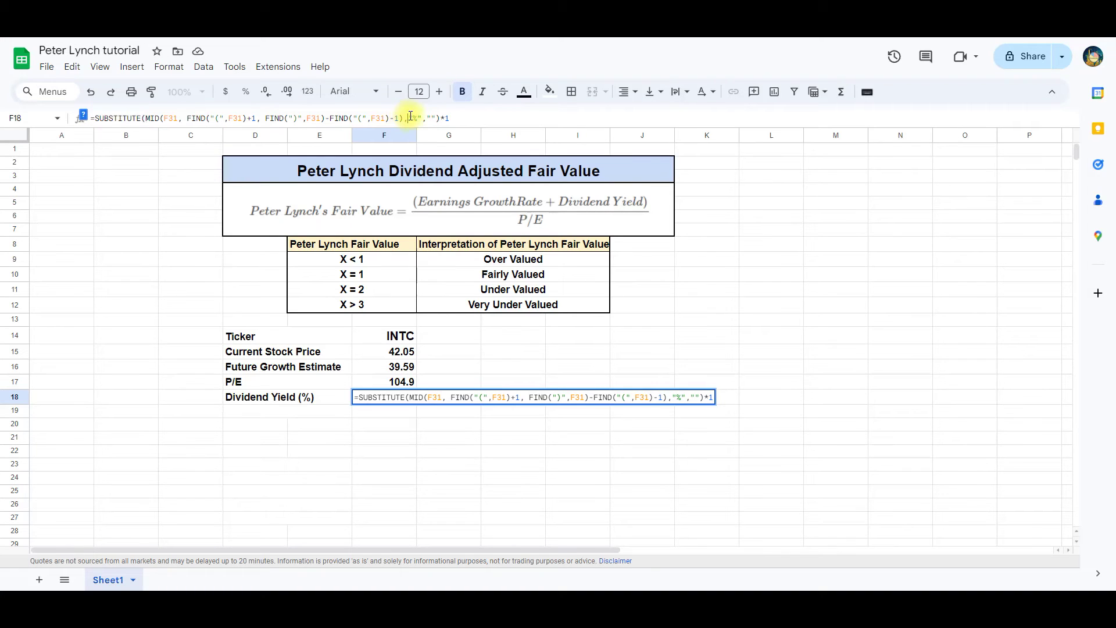
left_click_drag(410, 116, 440, 119)
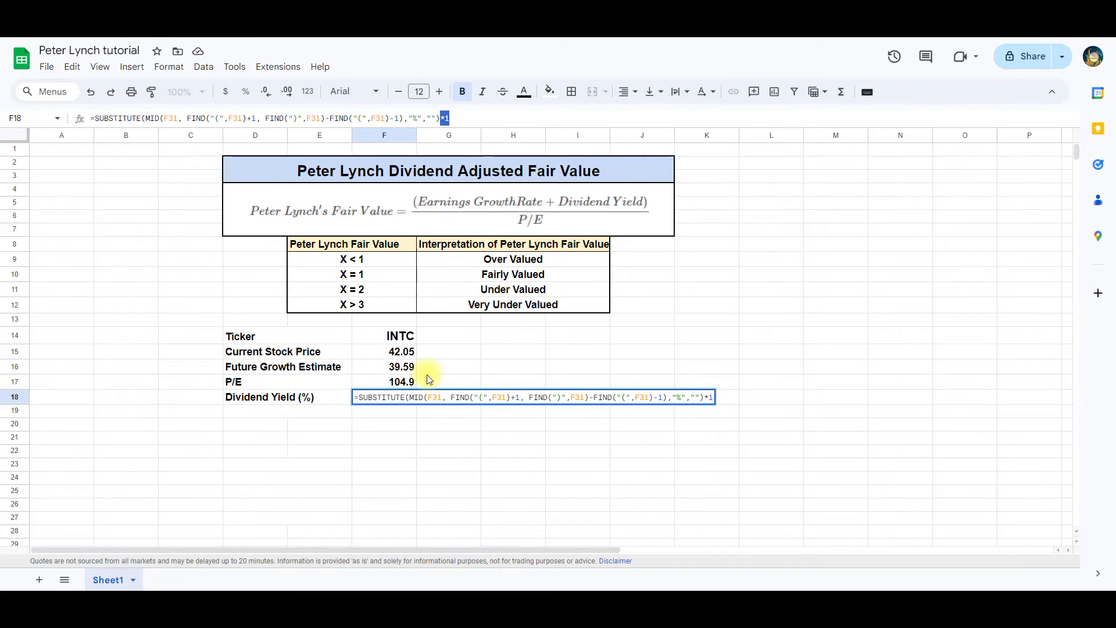
key("Return")
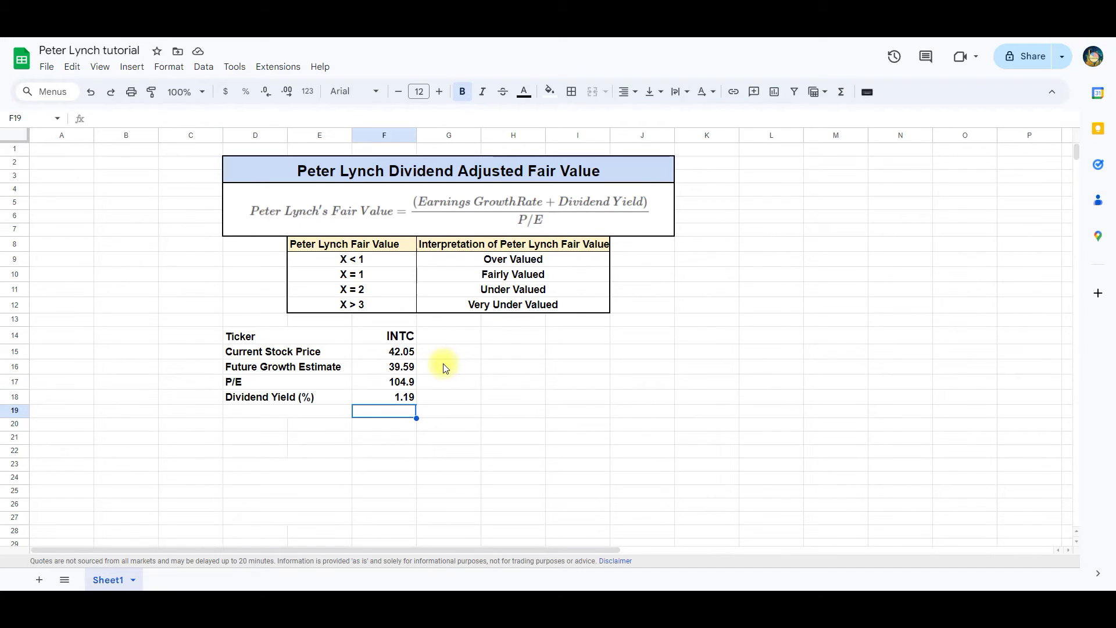
- Paste the 'Peter Lynch Fair value' label in D19 and enter =(F16+F18)/F17 in F19
left_click(289, 416)
type("Peter Lynch Fair value")
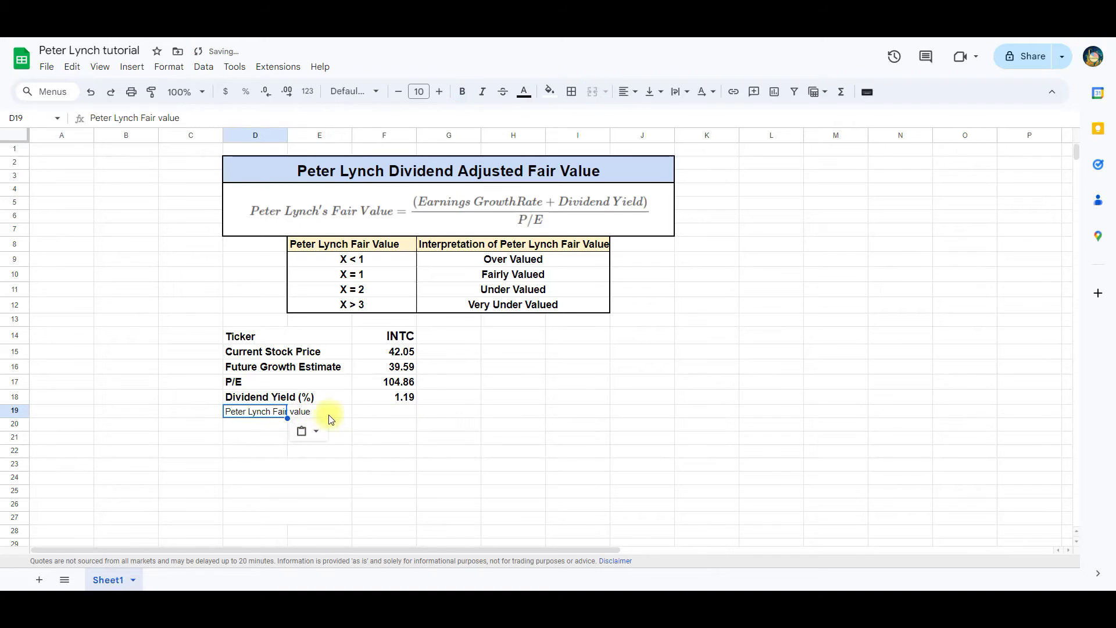
left_click(399, 416)
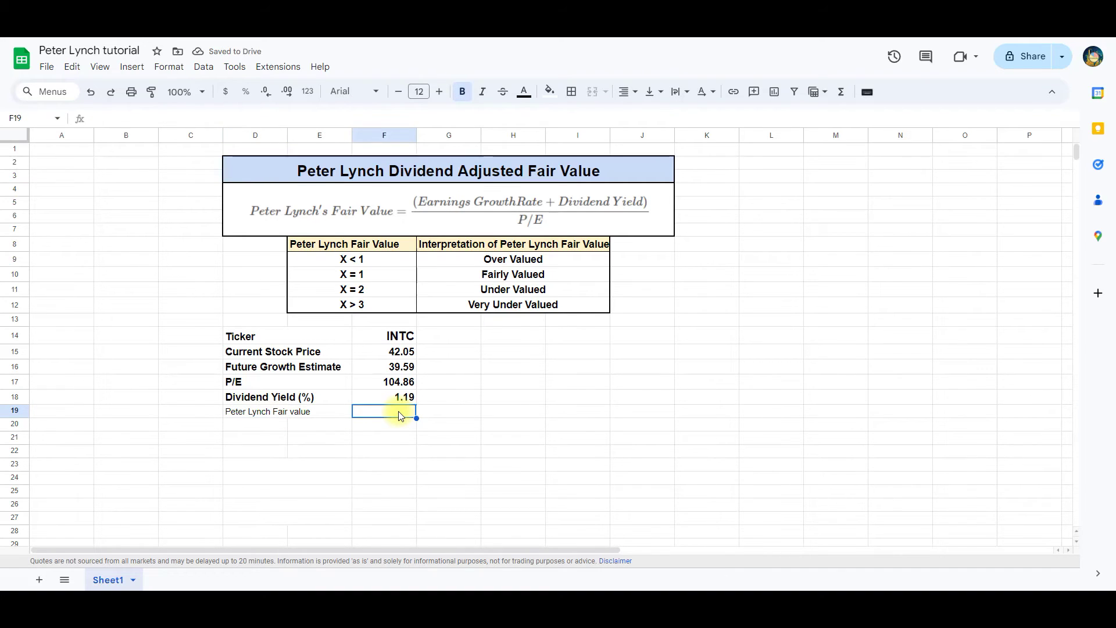
type("=(F16+")
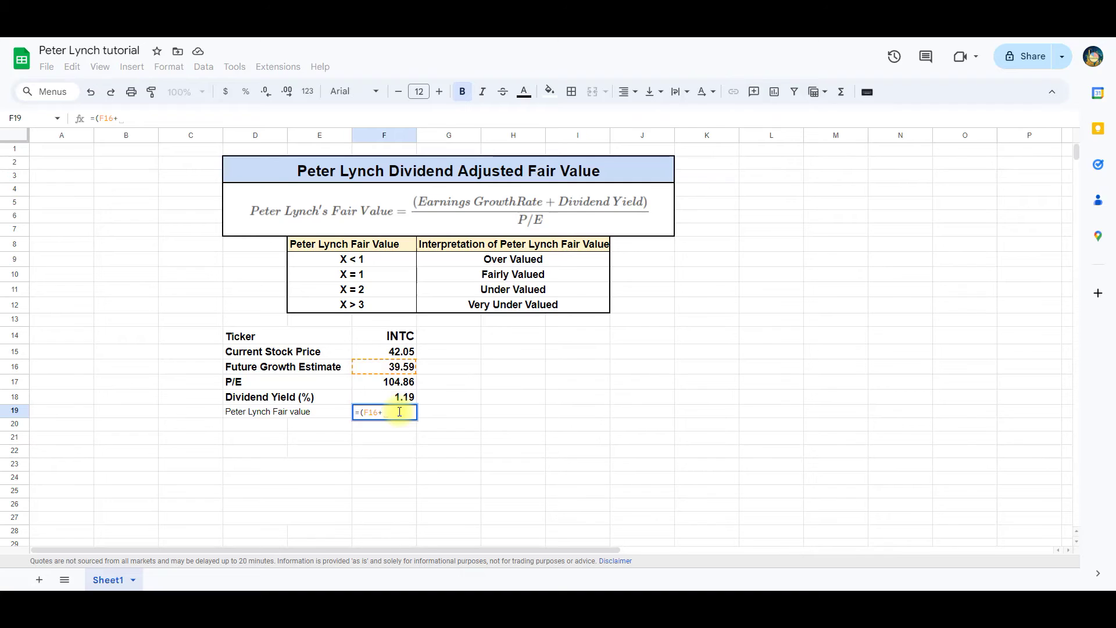
type("F18)/F")
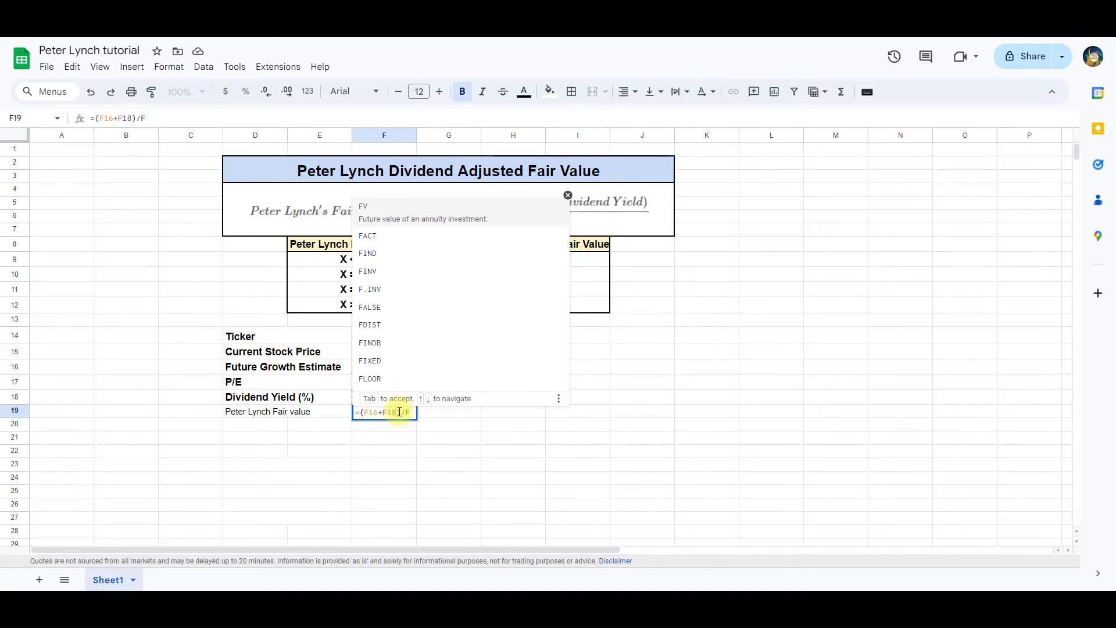
type("17")
key("Return")
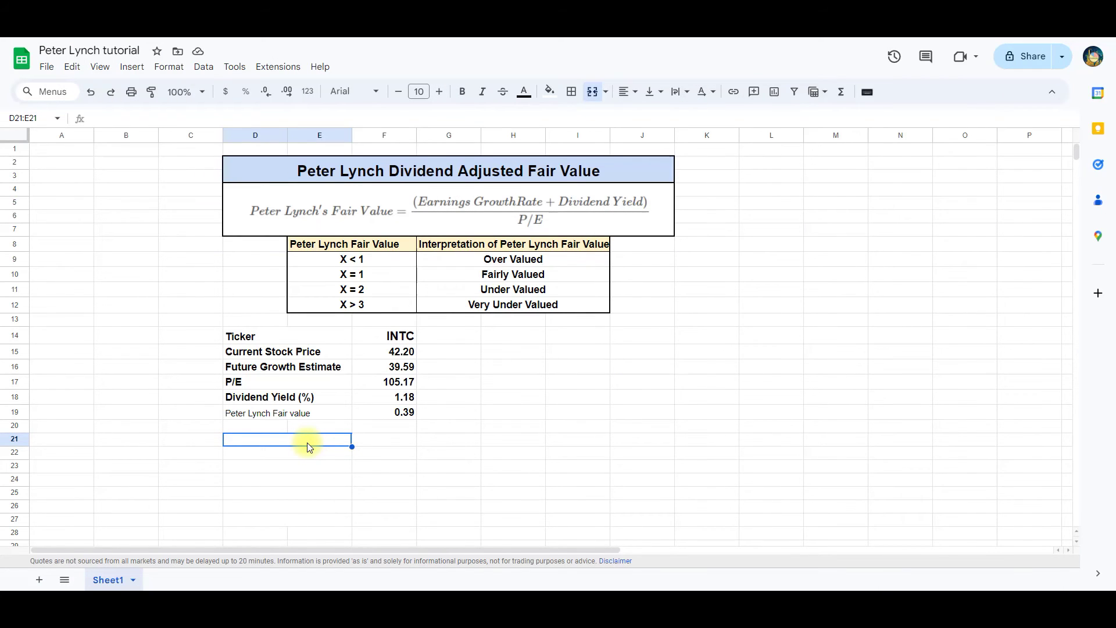
- Add an EPS row with =GOOGLEFINANCE(F14,"EPS") in F21, showing 0.4
type("EPS")
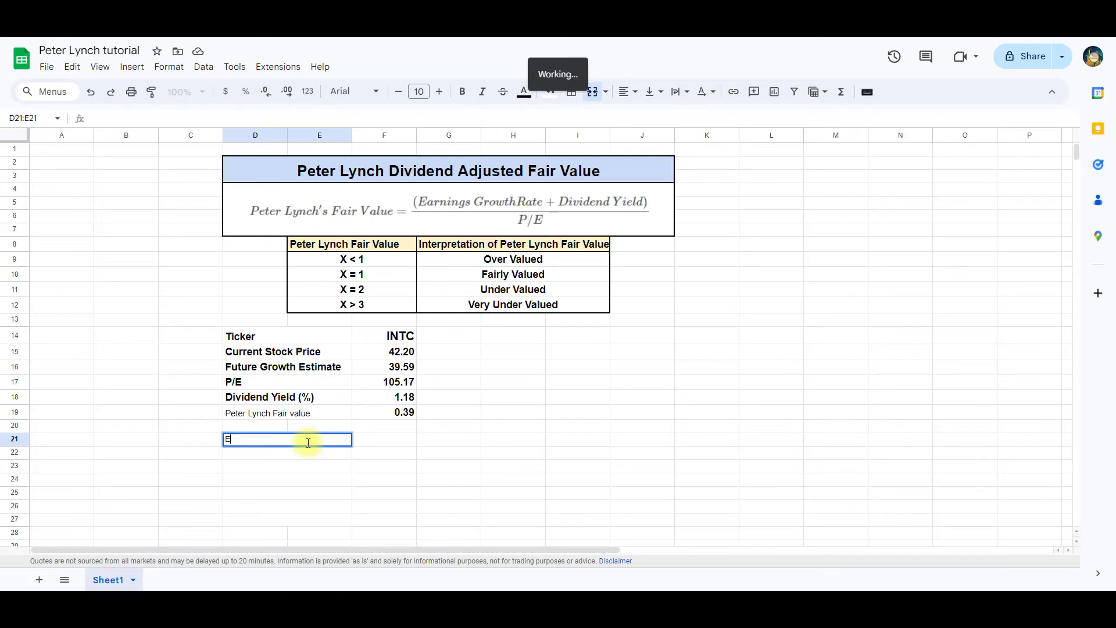
left_click(409, 437)
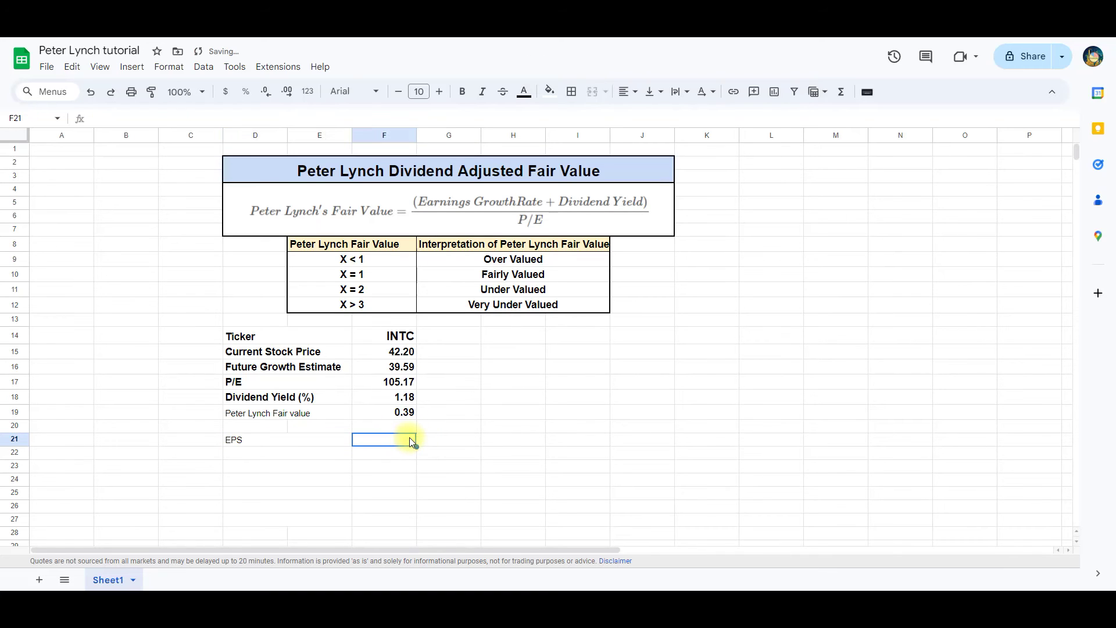
type("=GOOGLEFINANCE(")
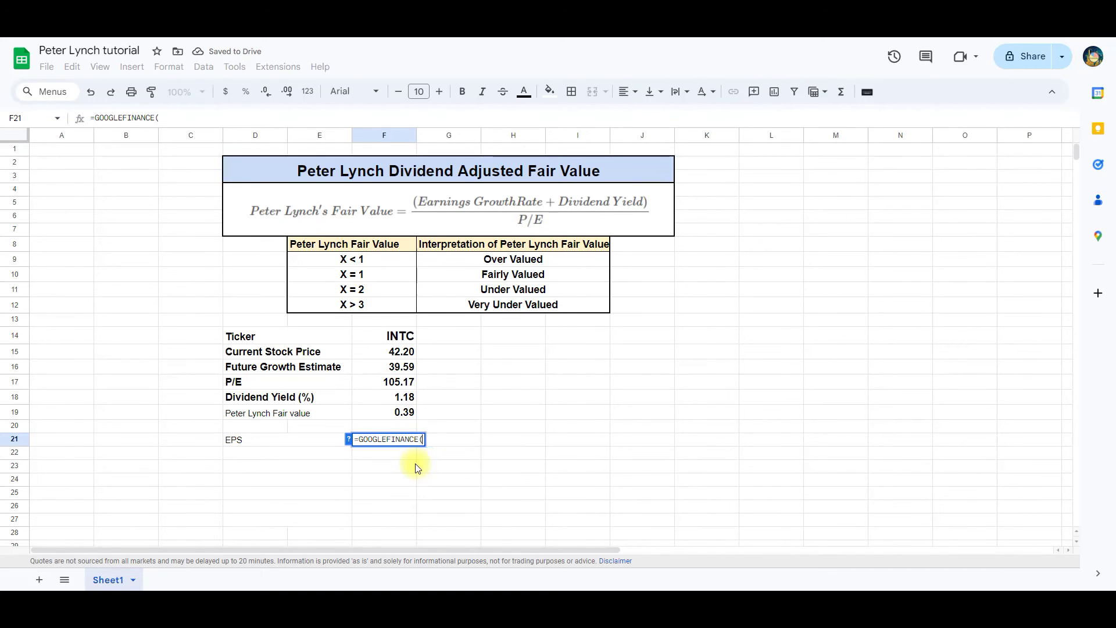
type("F14,\"EPS\"")
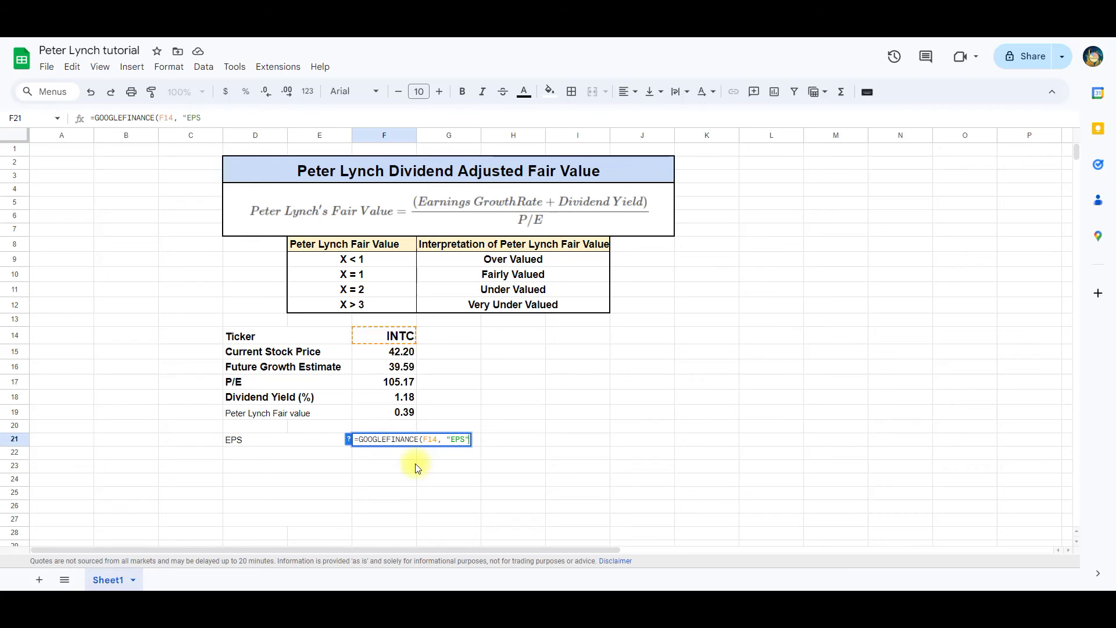
key("Return")
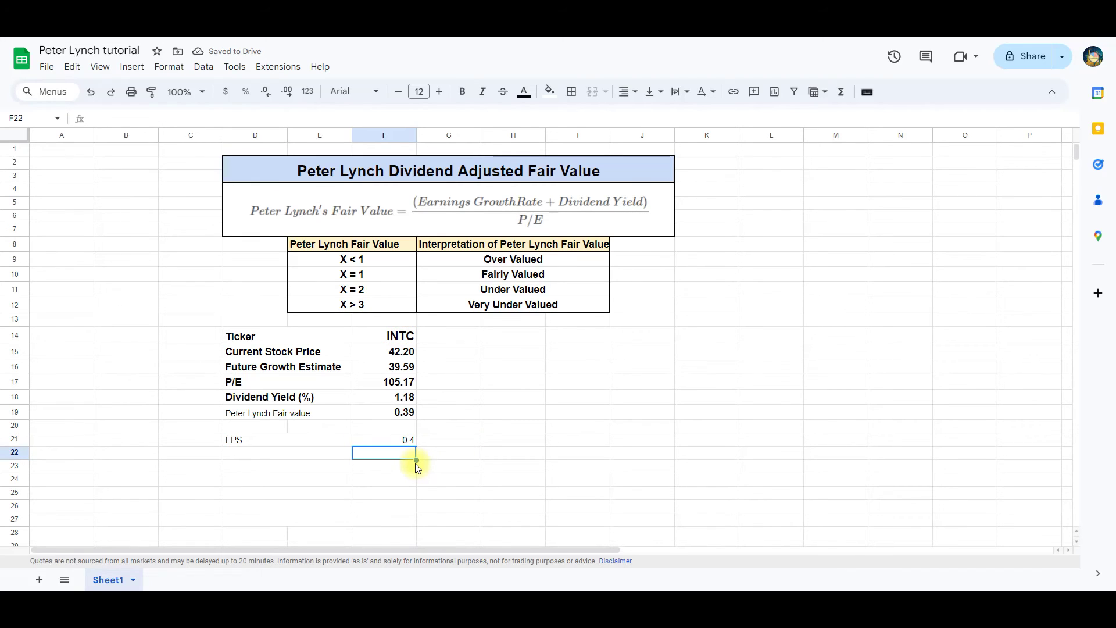
- Label the next row 'Intrinsic Value' and enter =(F16+F18)*F21 in F22, giving 16.31
left_click(249, 465)
double_click(251, 469)
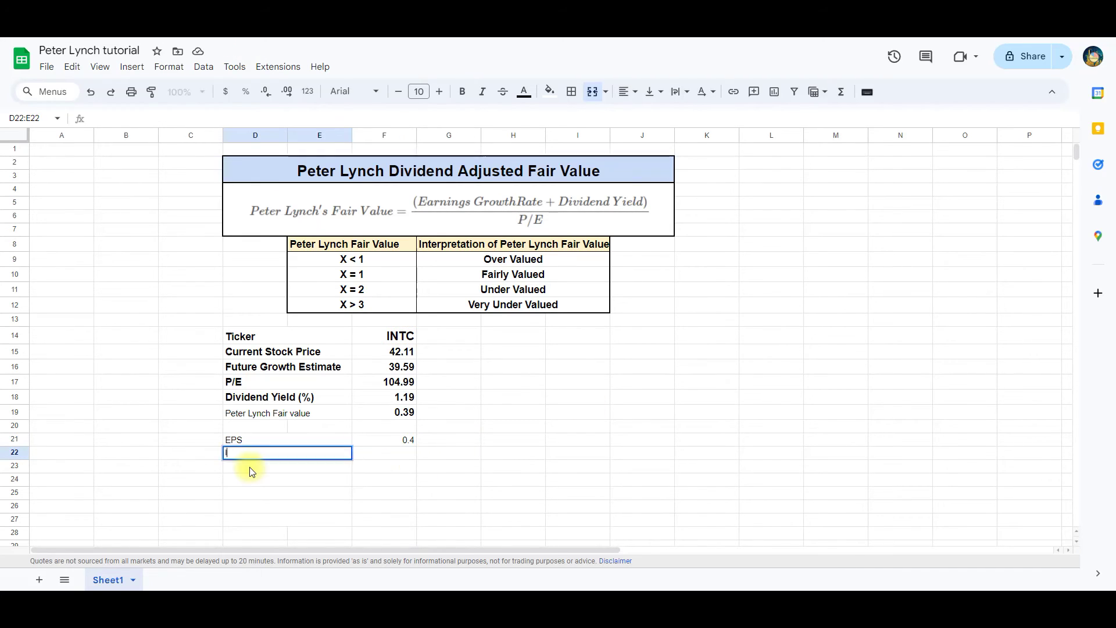
type("Intrinsic Value")
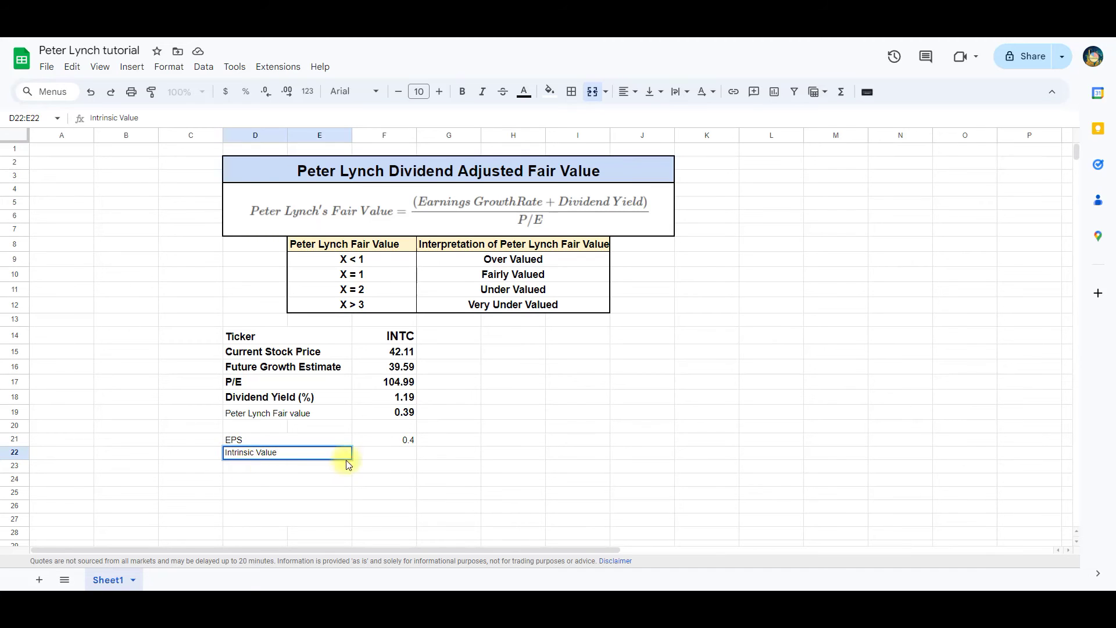
left_click(372, 456)
type("=F16")
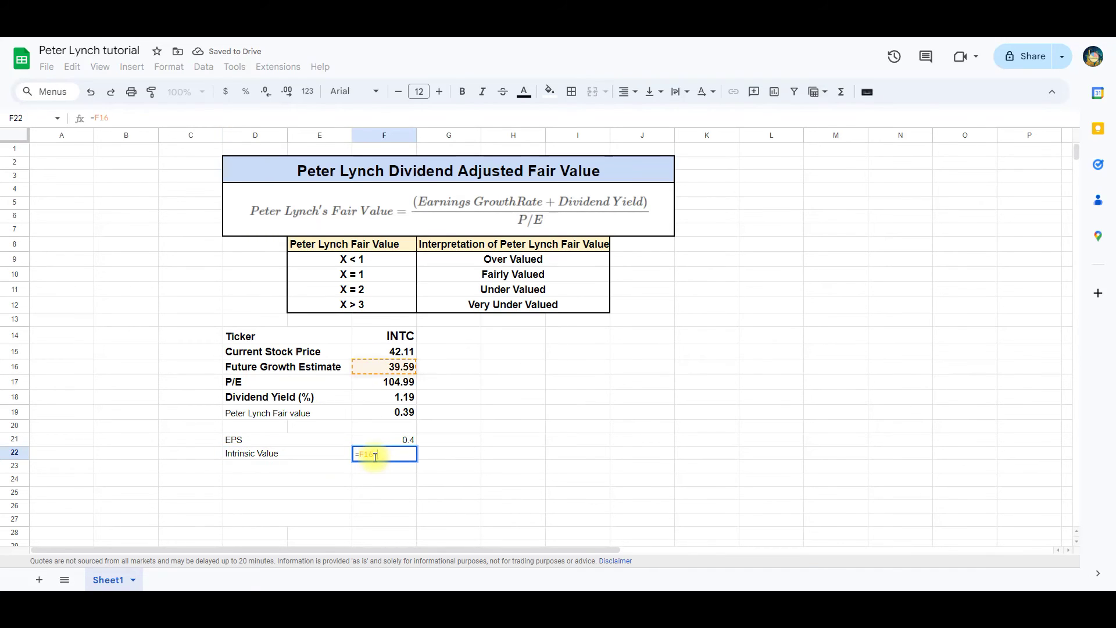
key("BackSpace")
key("BackSpace")
key("BackSpace")
type("(F16+")
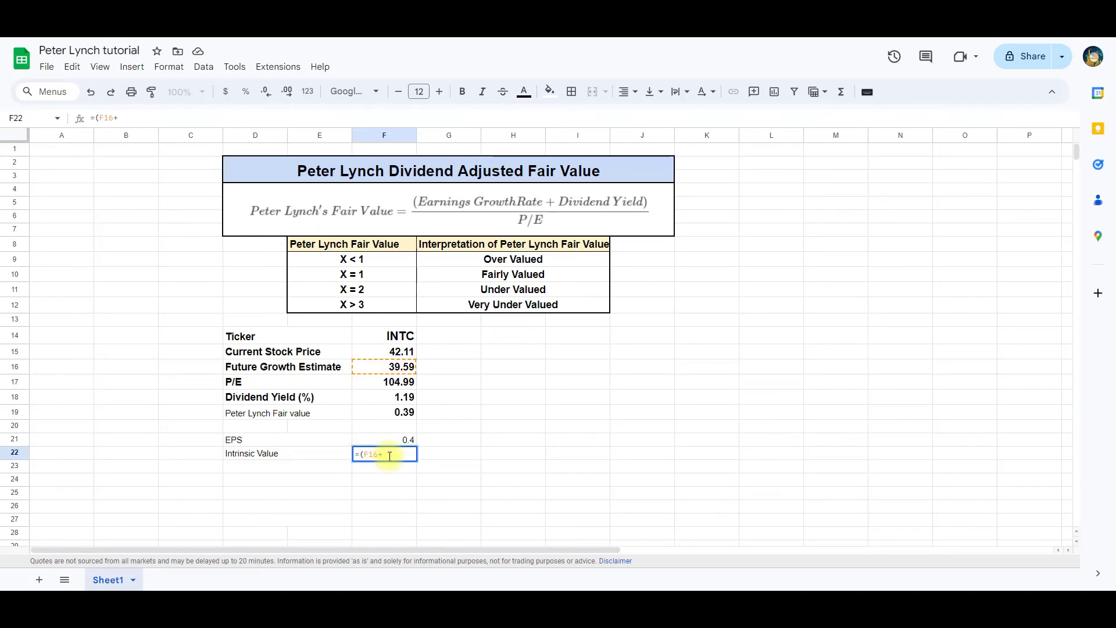
type("F18)*F21")
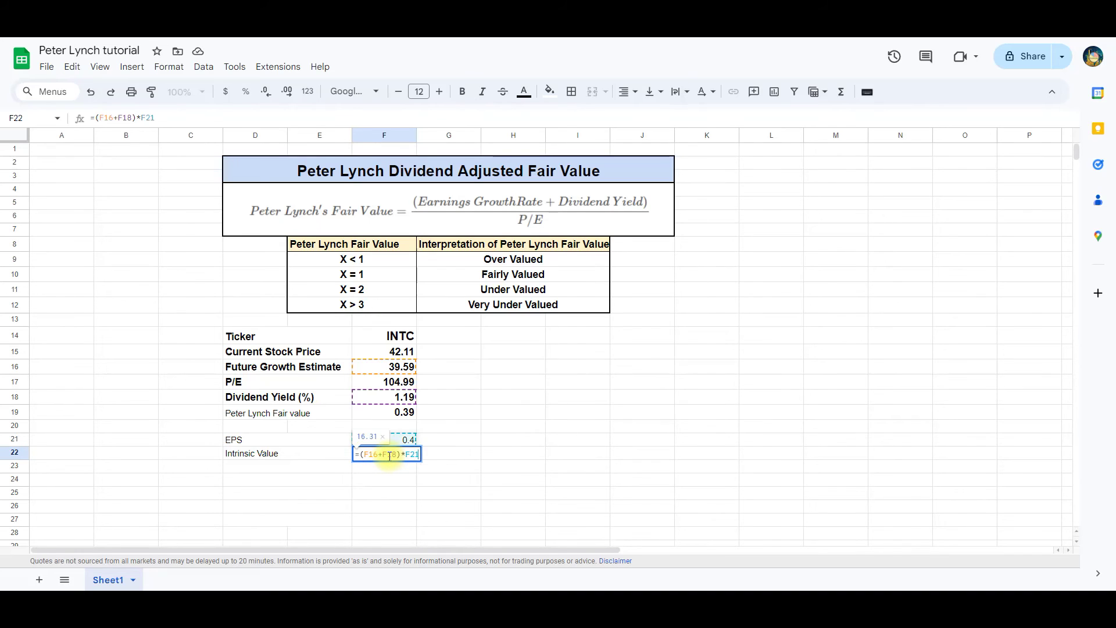
key("Return")
left_click(259, 470)
- Add a 'Margin of Safety' row with F23 formatted as percent and set to 20%
type("M")
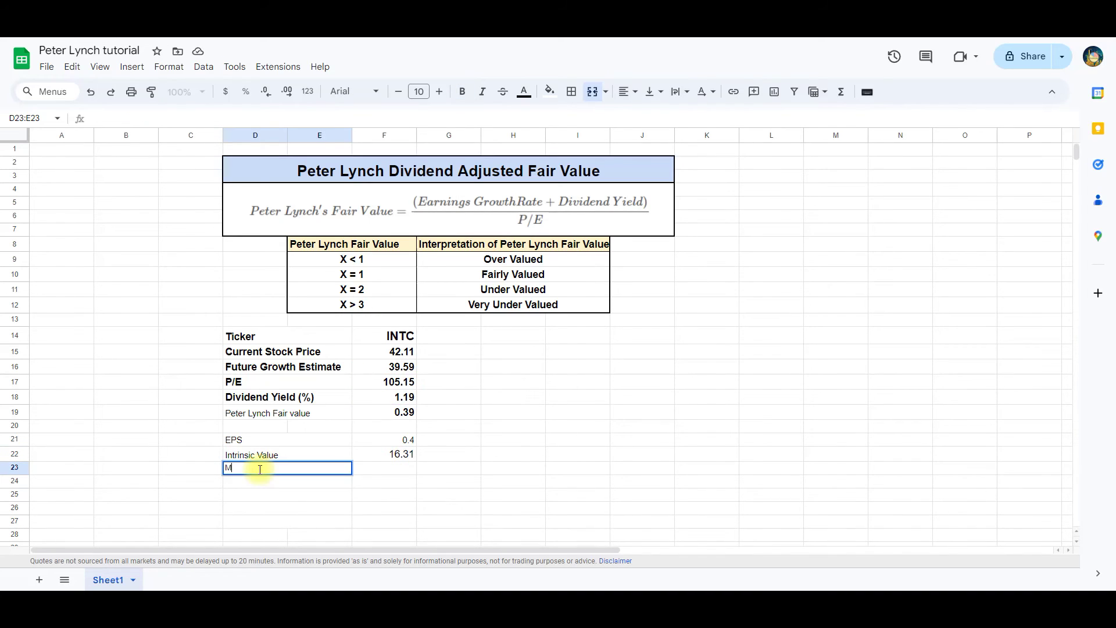
type("argin of Safety")
key("Tab")
left_click(172, 71)
mouse_move(189, 119)
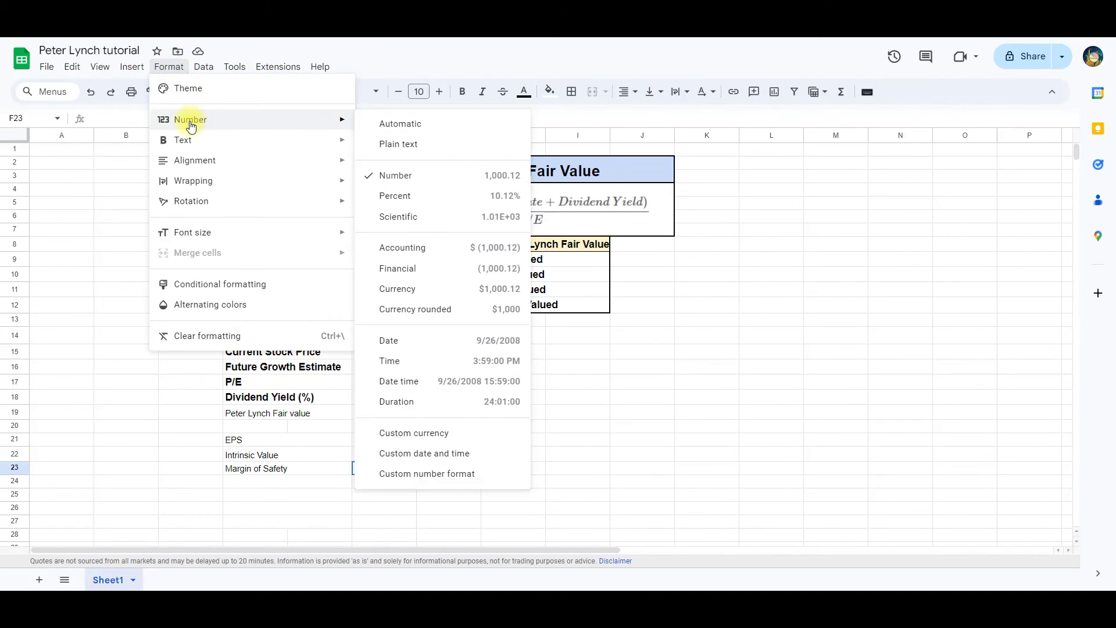
left_click(422, 208)
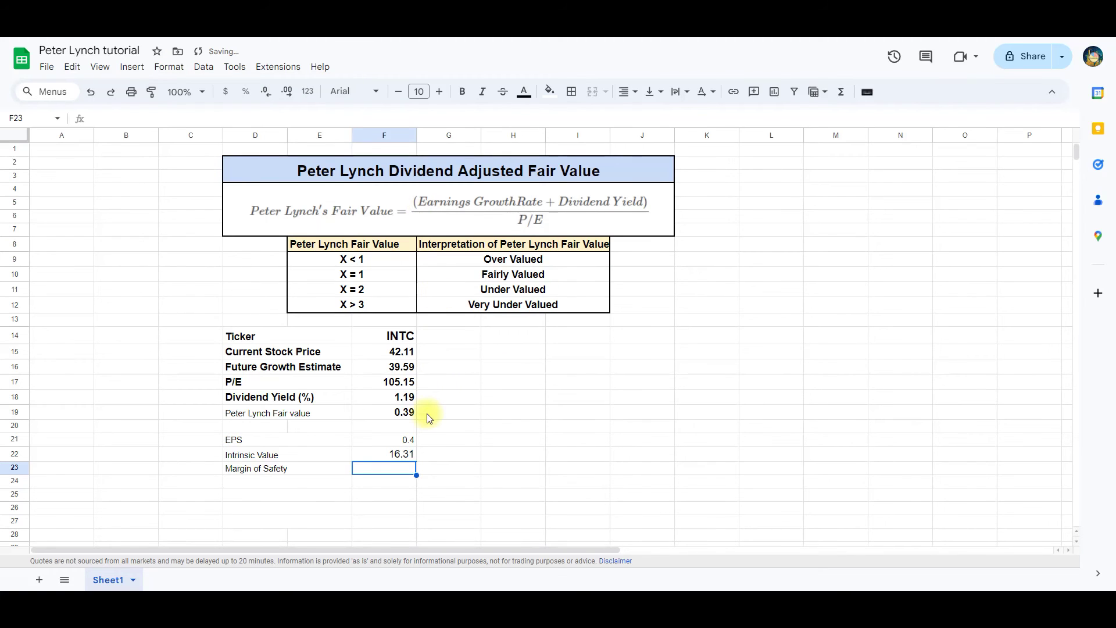
type("20")
key("Return")
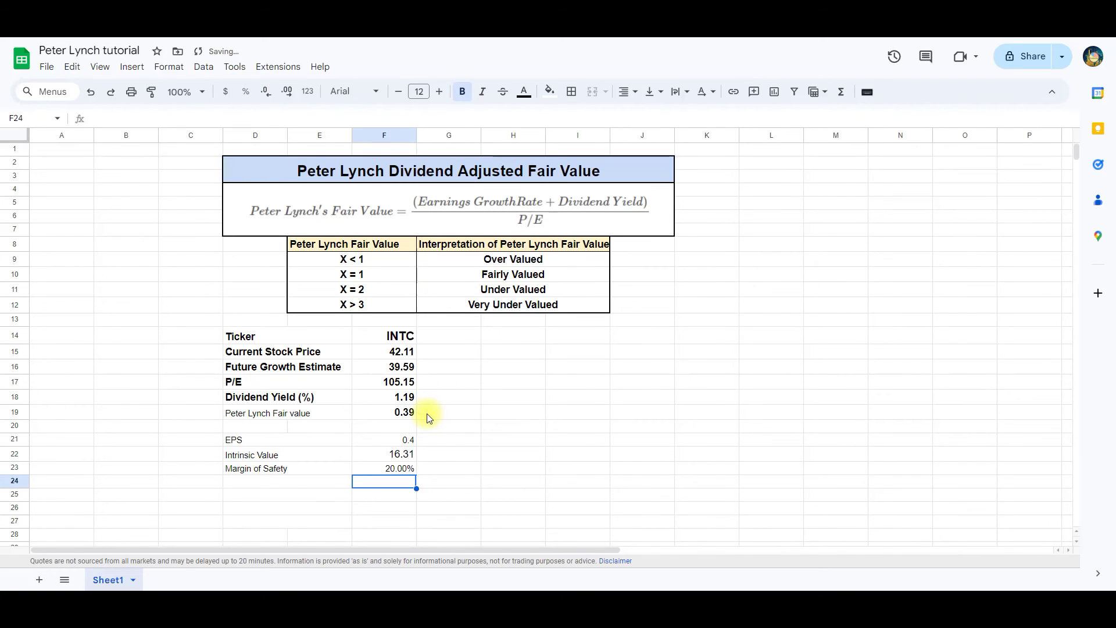
- Add an 'Acceptable stock price' row with =F22-(F22*F23) in F24, giving 13.05
type("Acc")
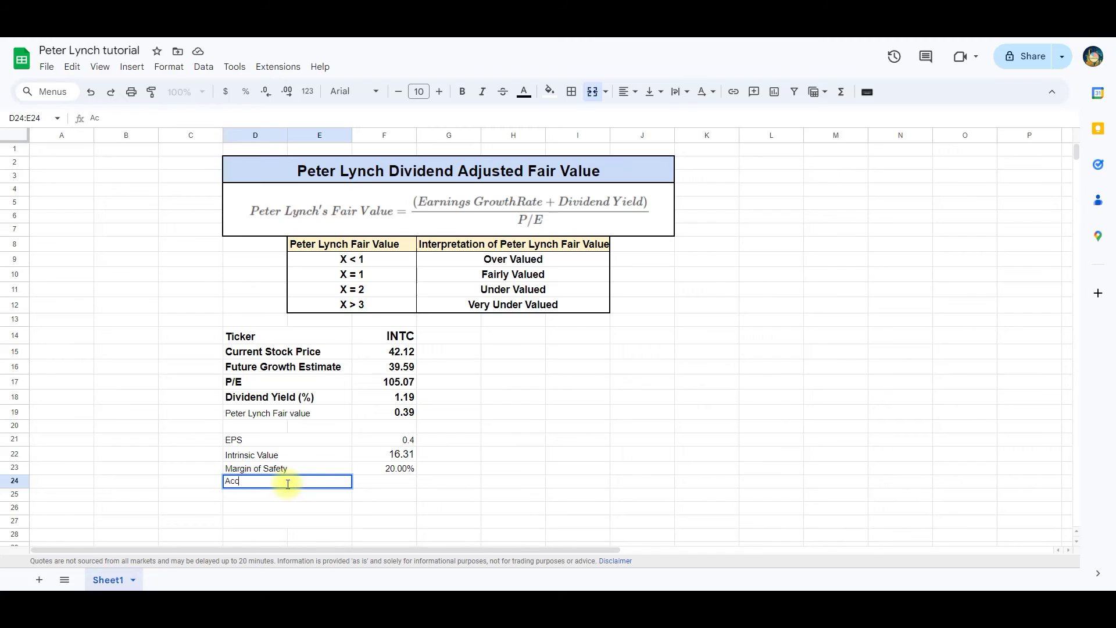
type("eptable stock price")
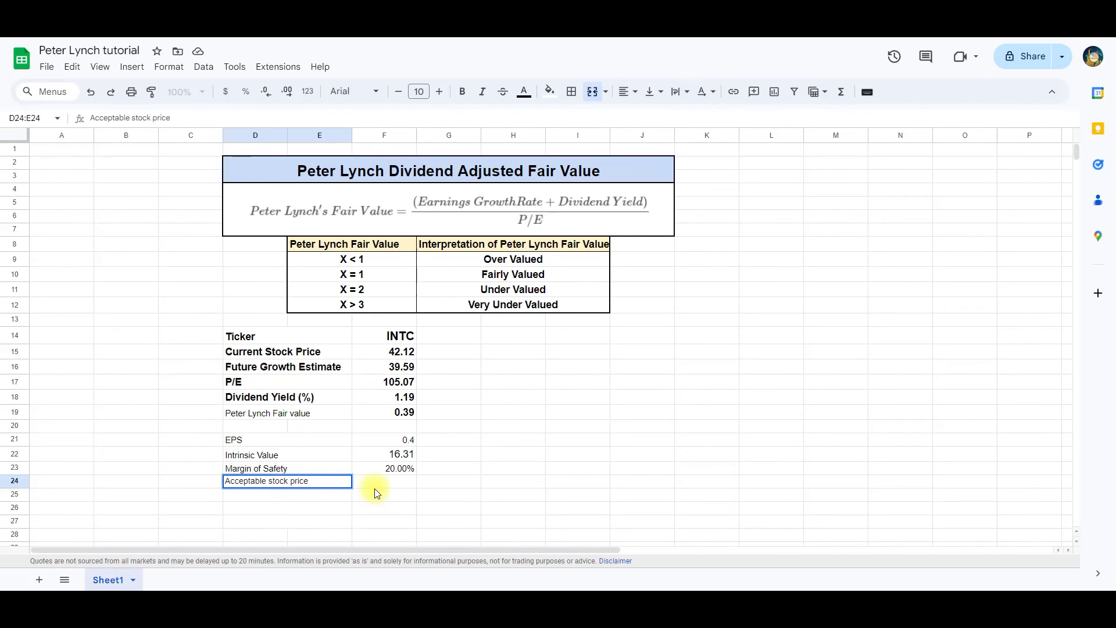
left_click(375, 484)
type("=")
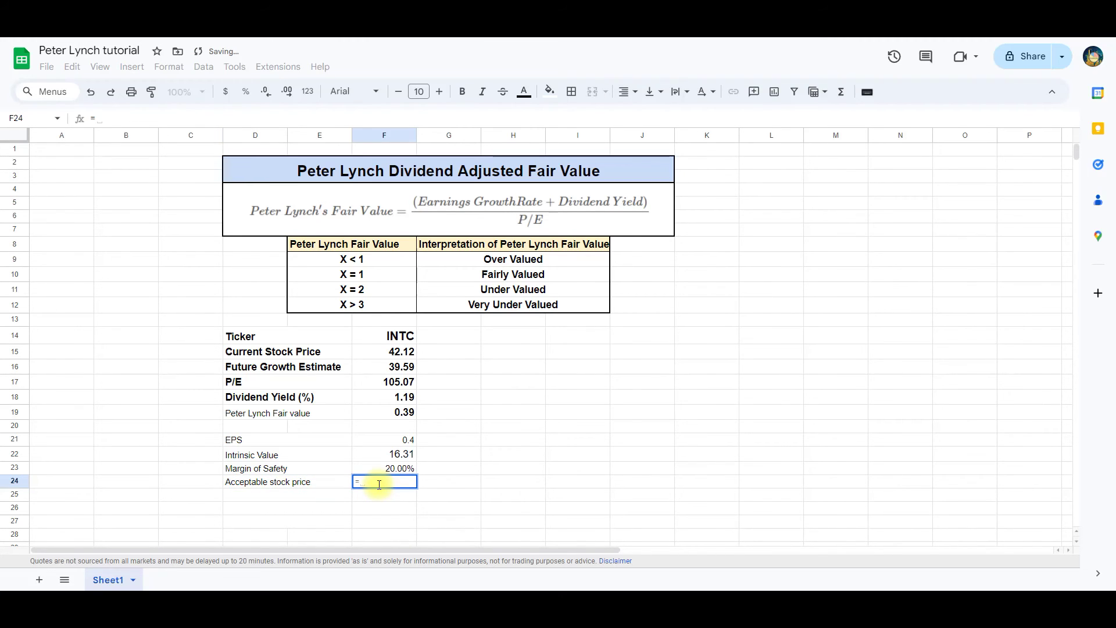
type("F22")
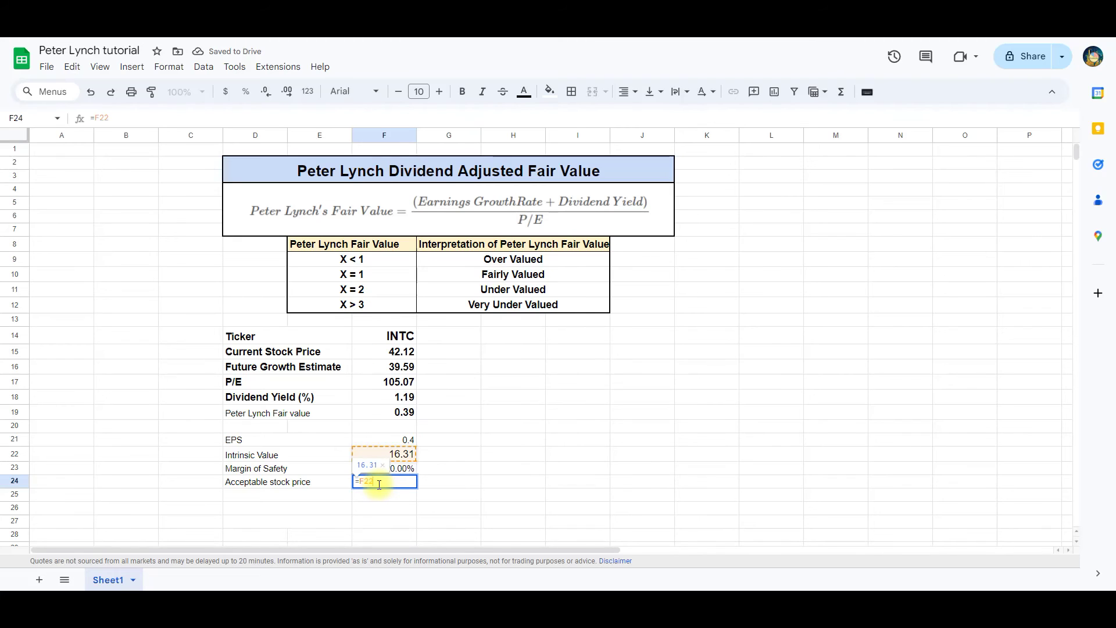
type("-(F2")
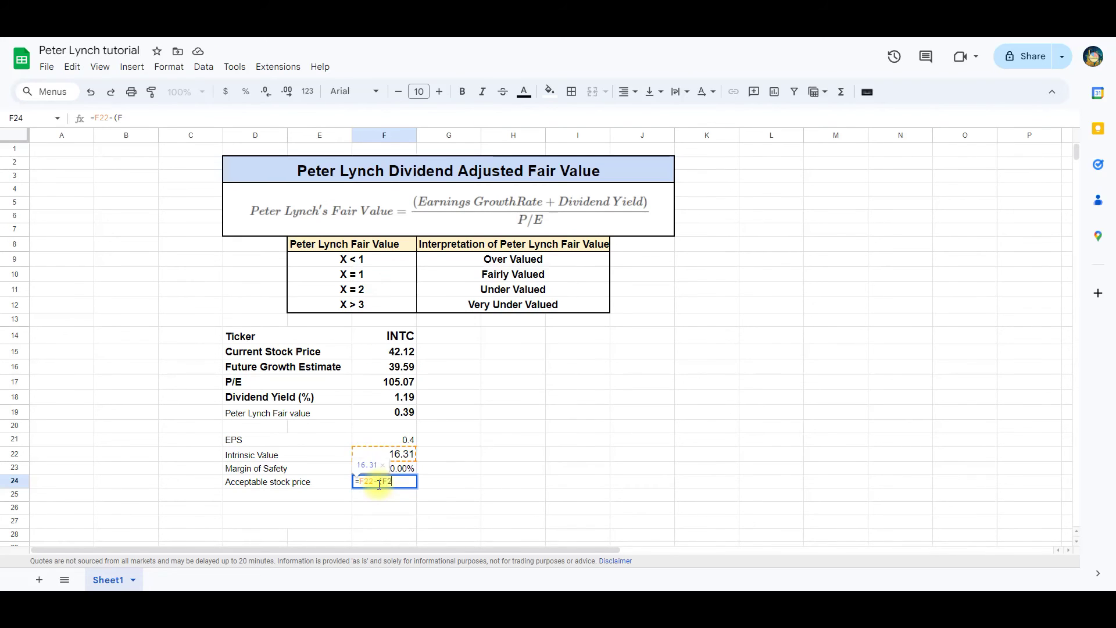
type("2*F23")
key("Return")
- Start a conditional formatting rule on the acceptable price cell F24
left_click(378, 483)
key("alt+o")
key("d")
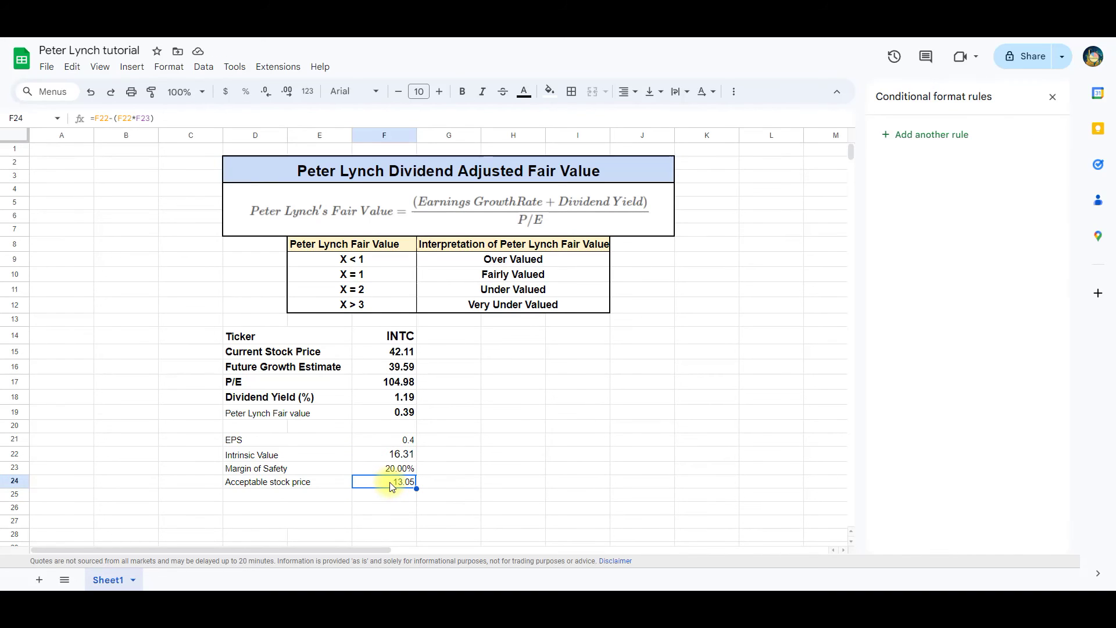
left_click(176, 70)
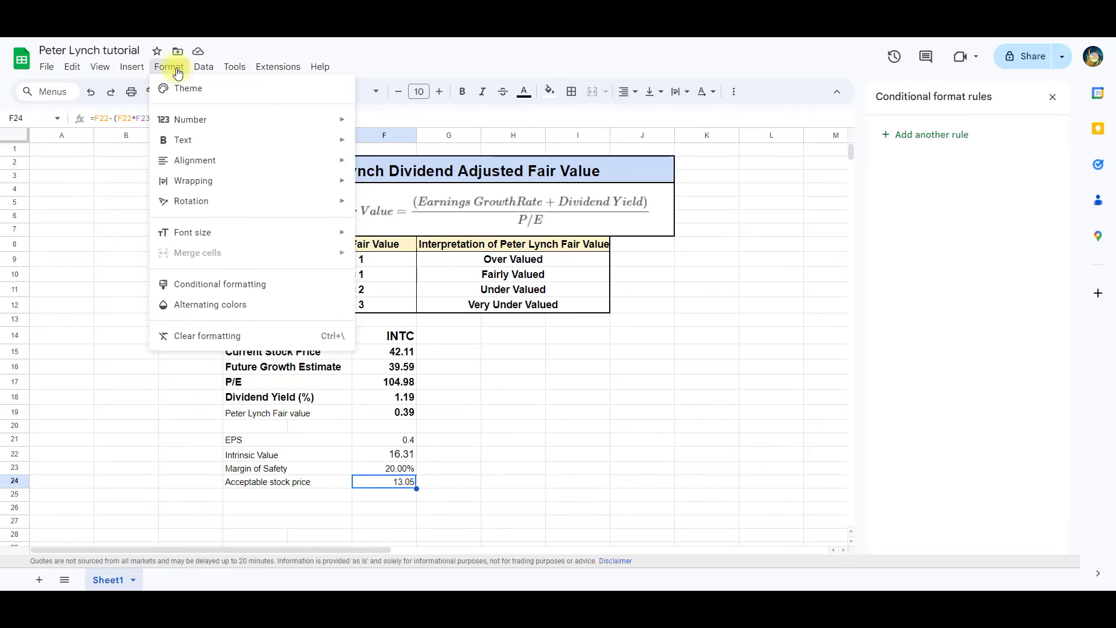
left_click(174, 283)
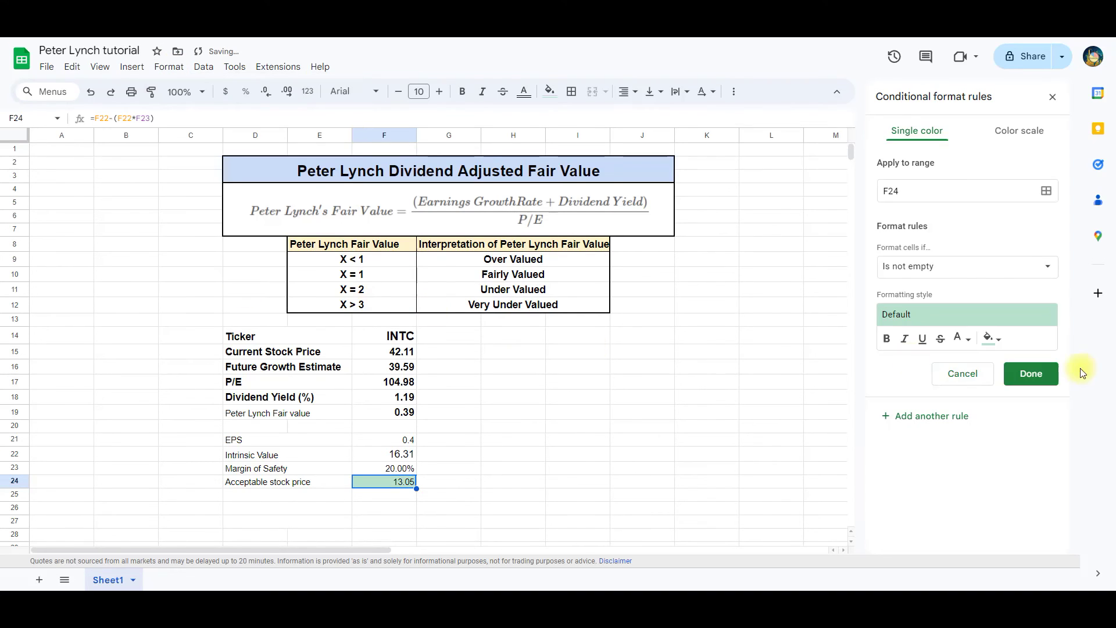
- Make the rule colour F24 red when it is less than =F15
left_click(1045, 268)
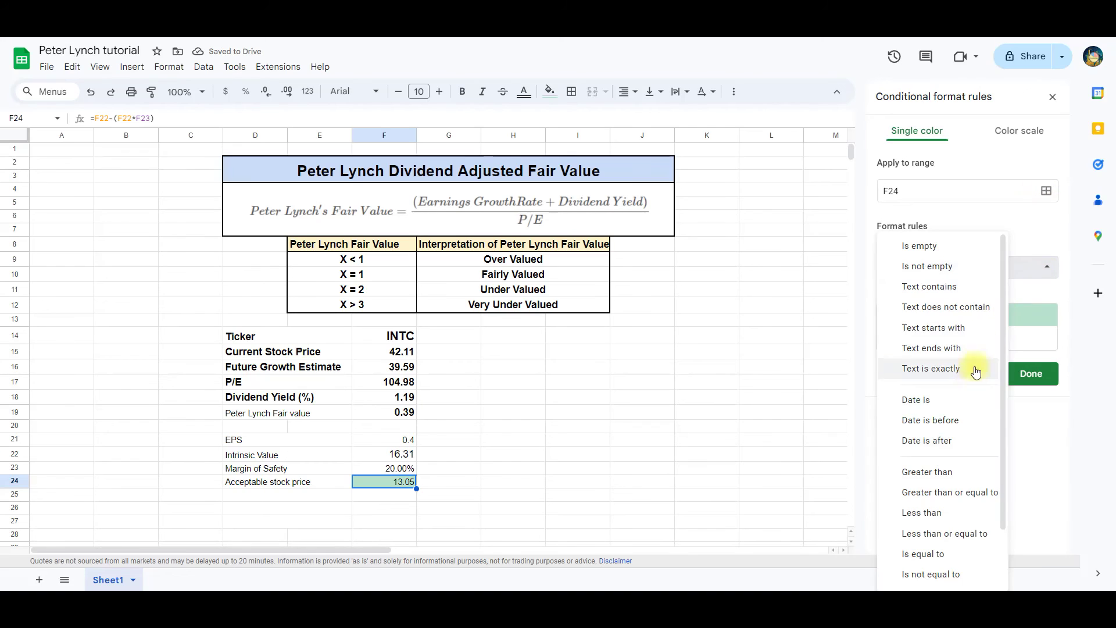
left_click(931, 512)
left_click(933, 297)
type("F")
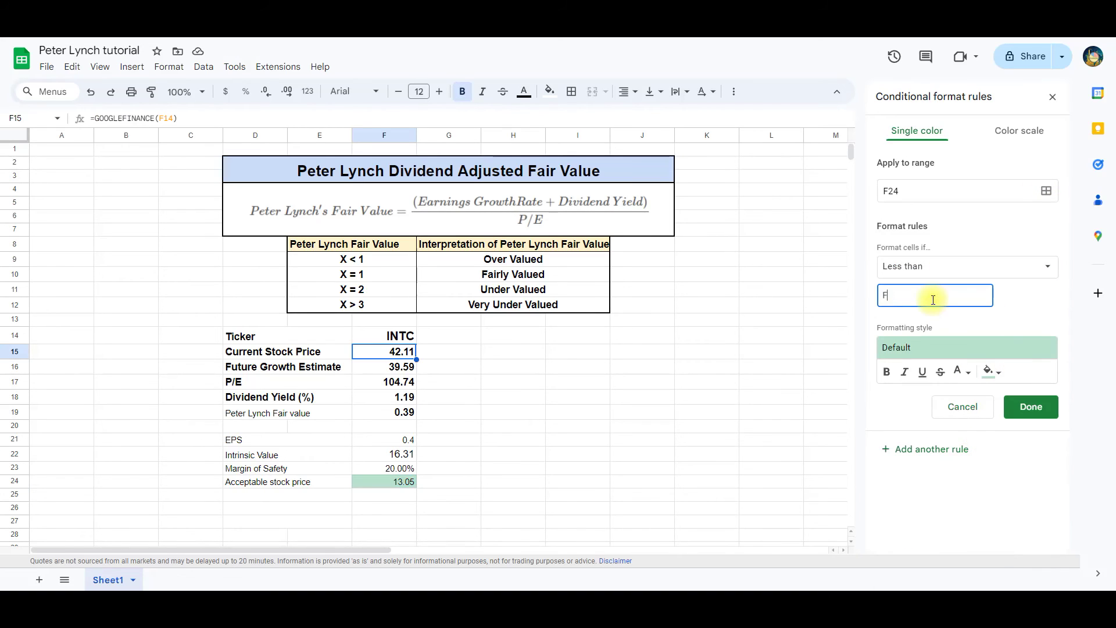
type("15")
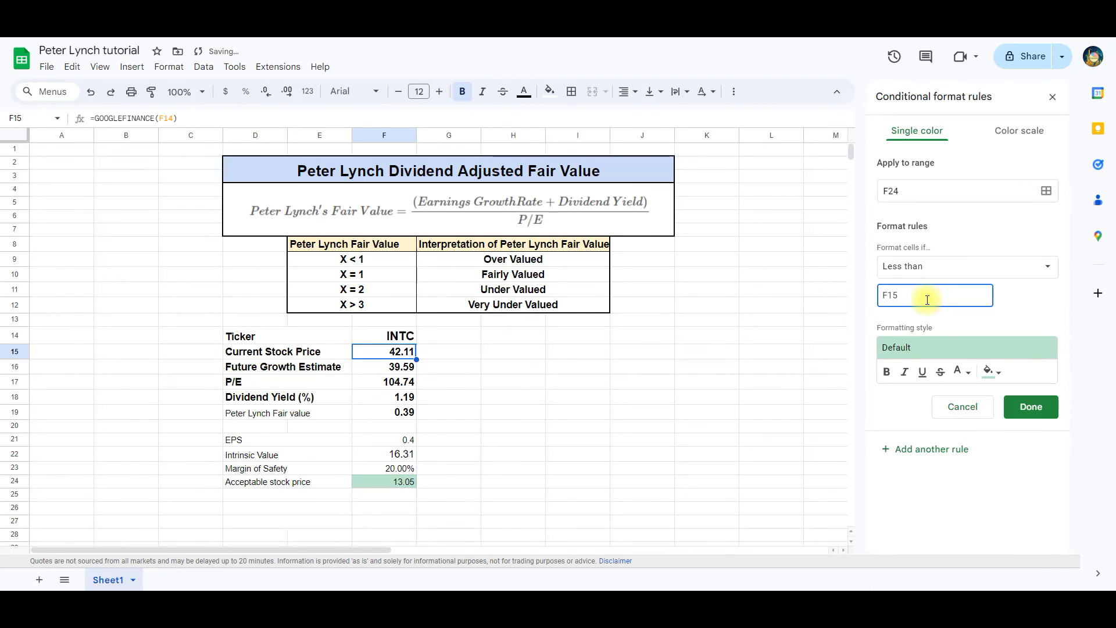
left_click(885, 296)
type("=")
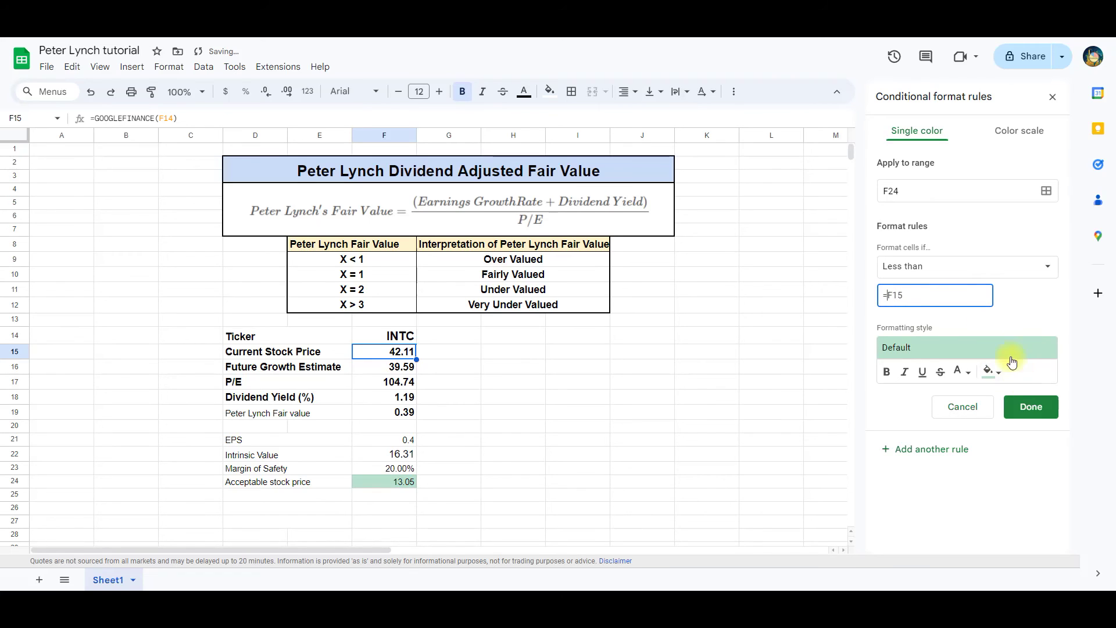
left_click(992, 351)
left_click(1018, 408)
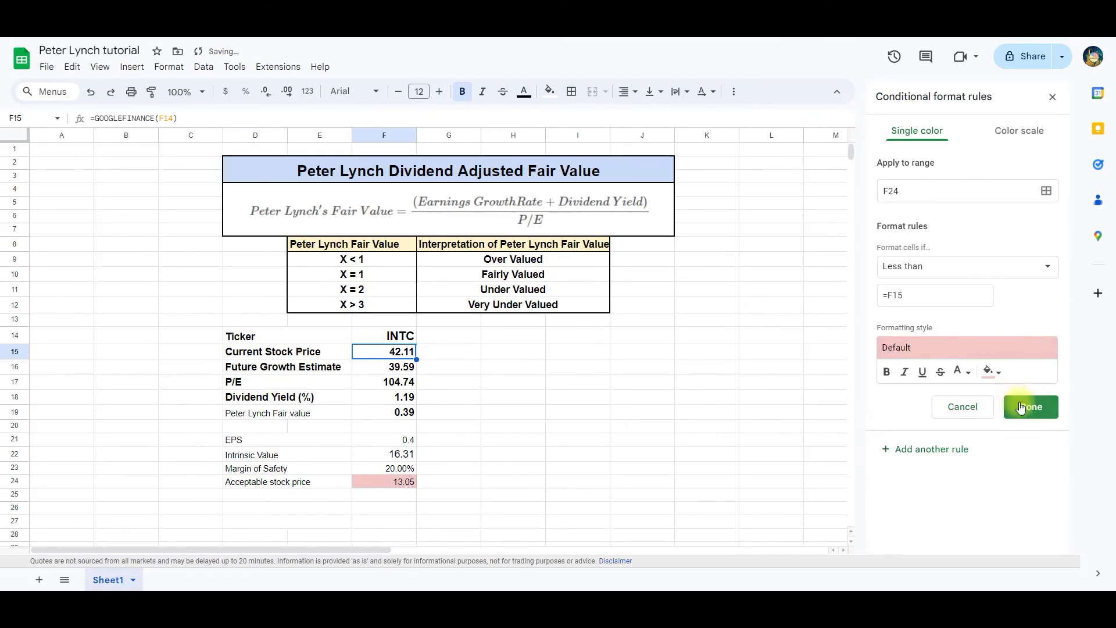
left_click(1021, 408)
- Add a second rule colouring F24 green when greater than =F15
left_click(886, 226)
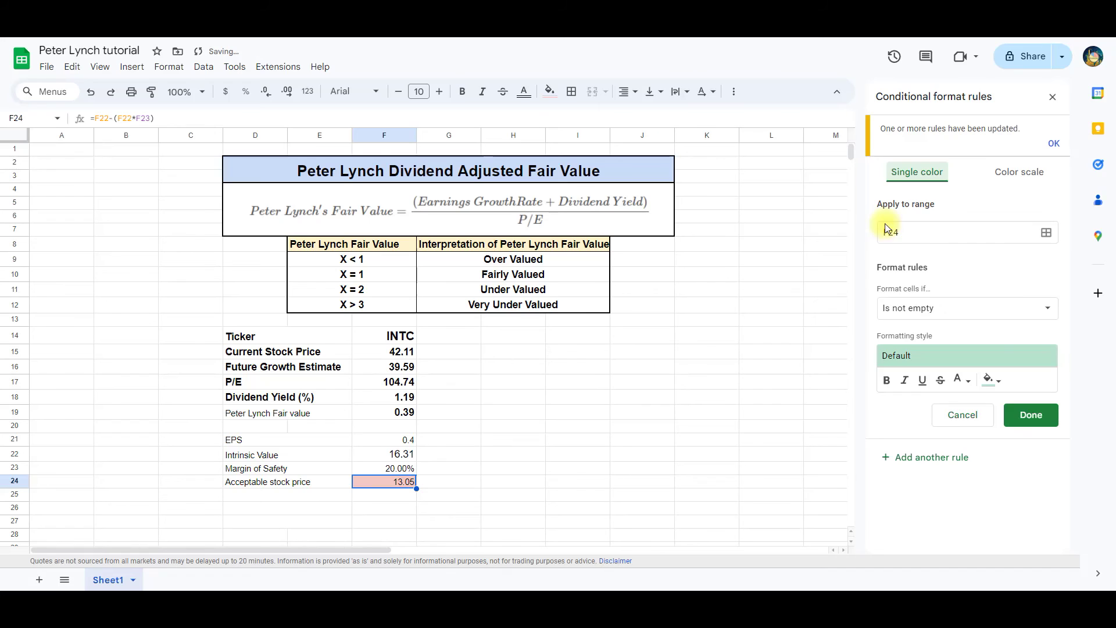
left_click(954, 308)
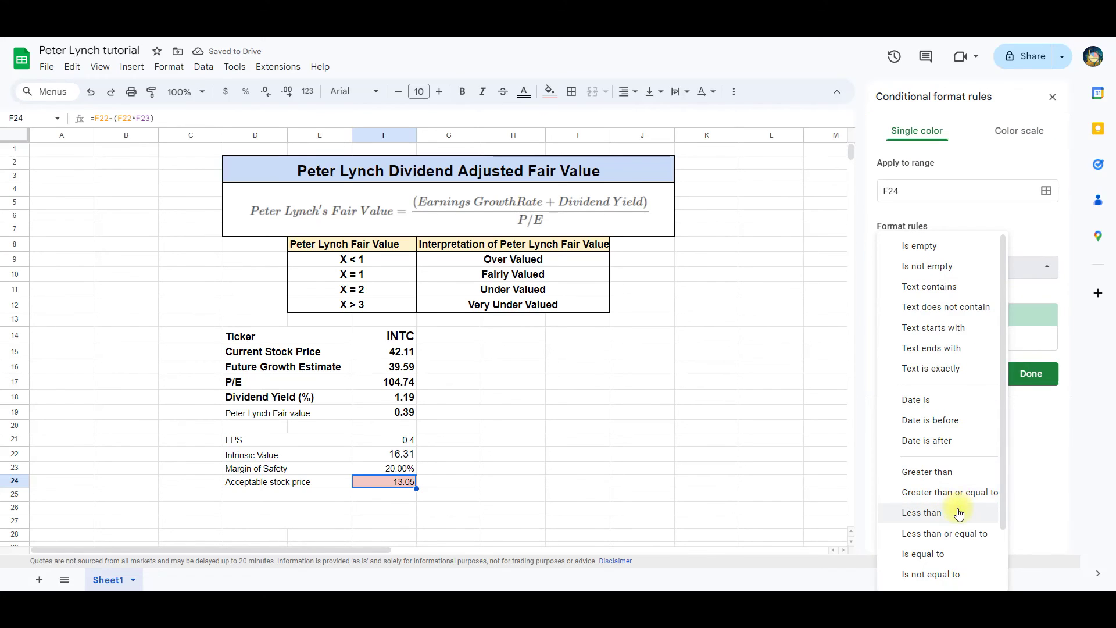
left_click(954, 471)
left_click(928, 294)
type("=")
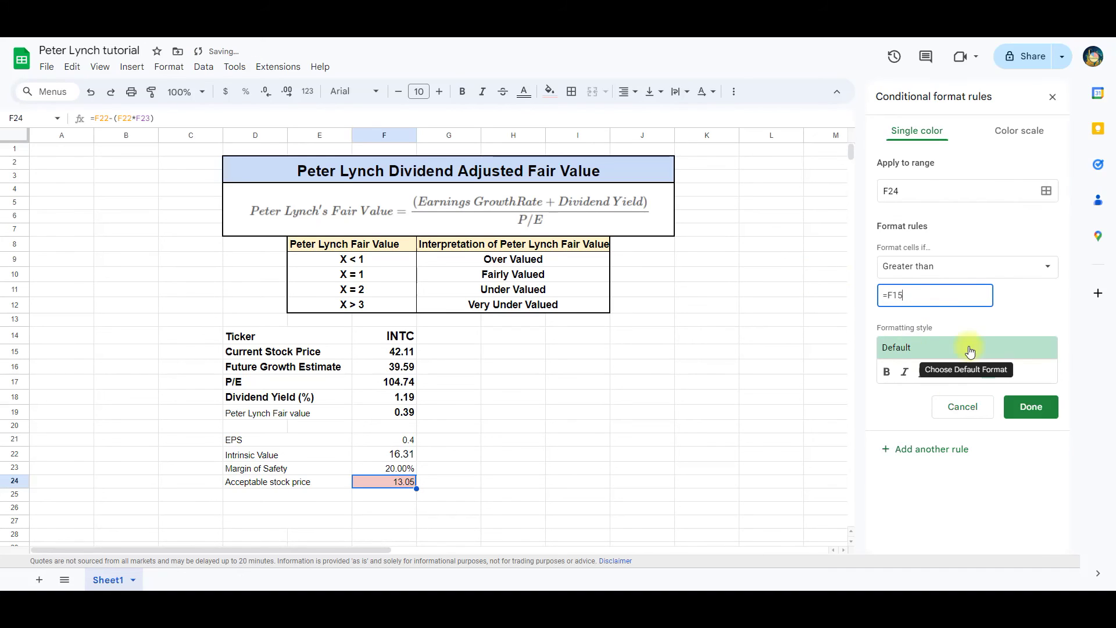
left_click(1029, 407)
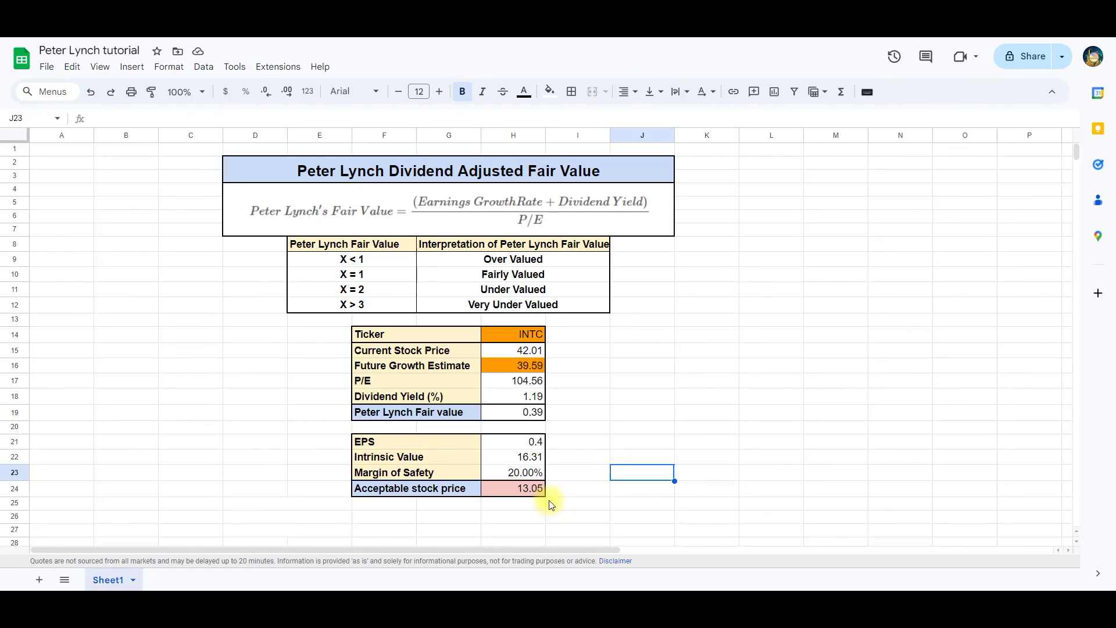
- Enter ticker VOD in H14 and a -0.7 future growth estimate in H16
left_click(534, 334)
type("V")
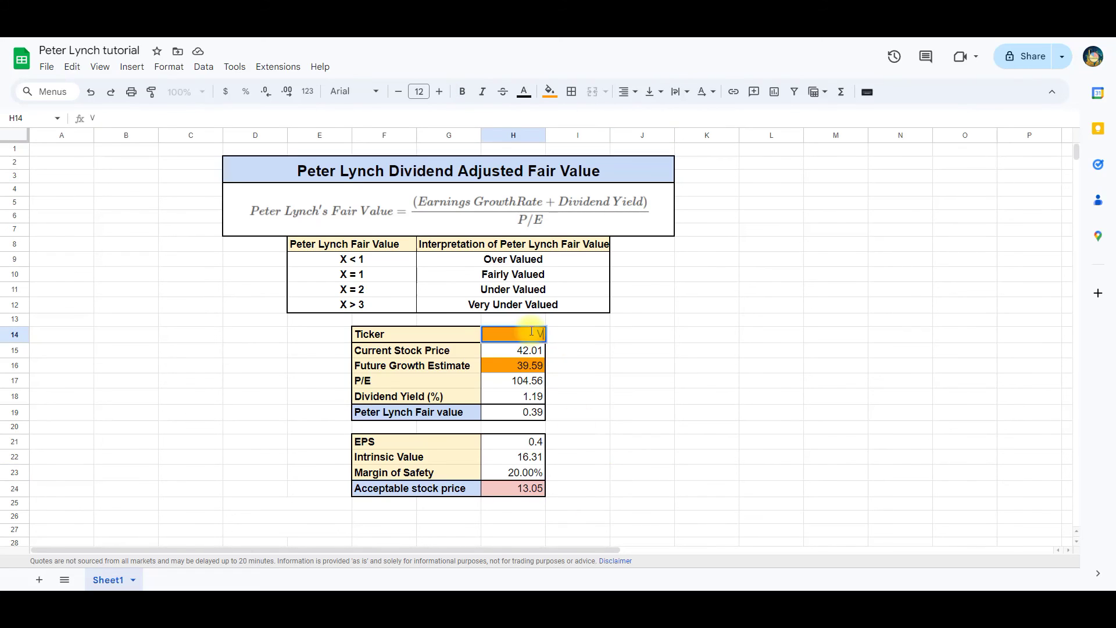
type("OD")
key("Return")
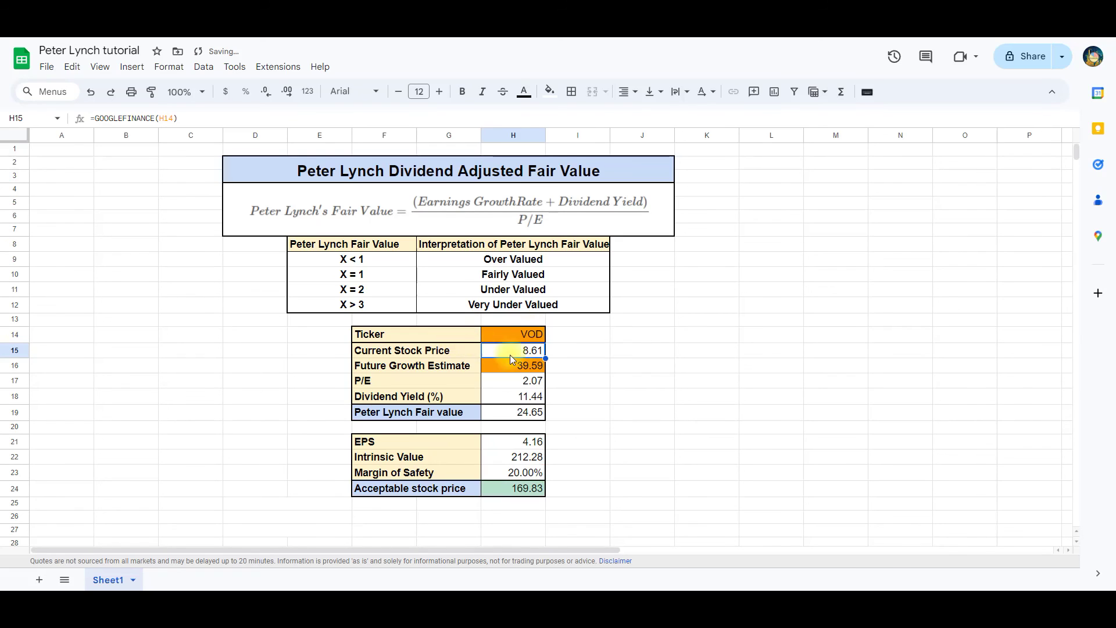
left_click(533, 368)
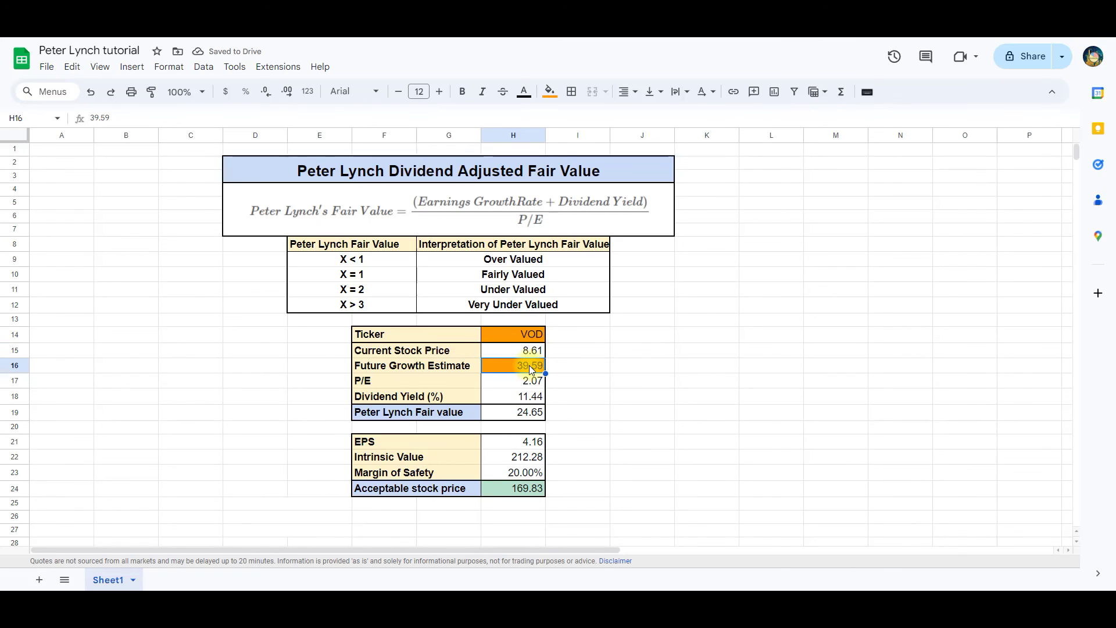
key("BackSpace")
type("-0-")
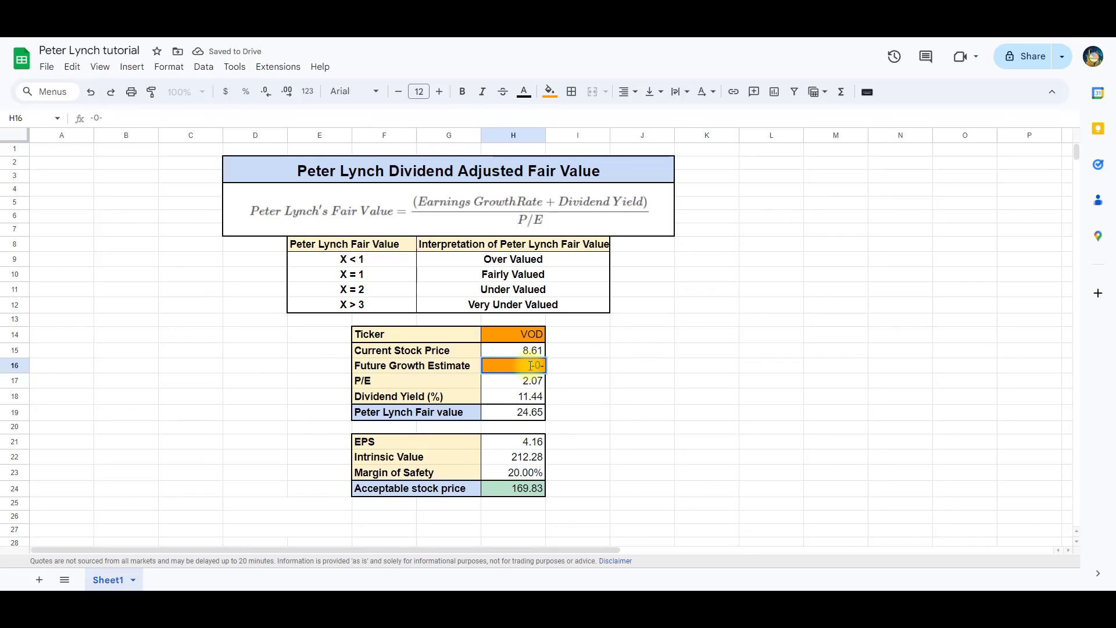
type("77")
key("Return")
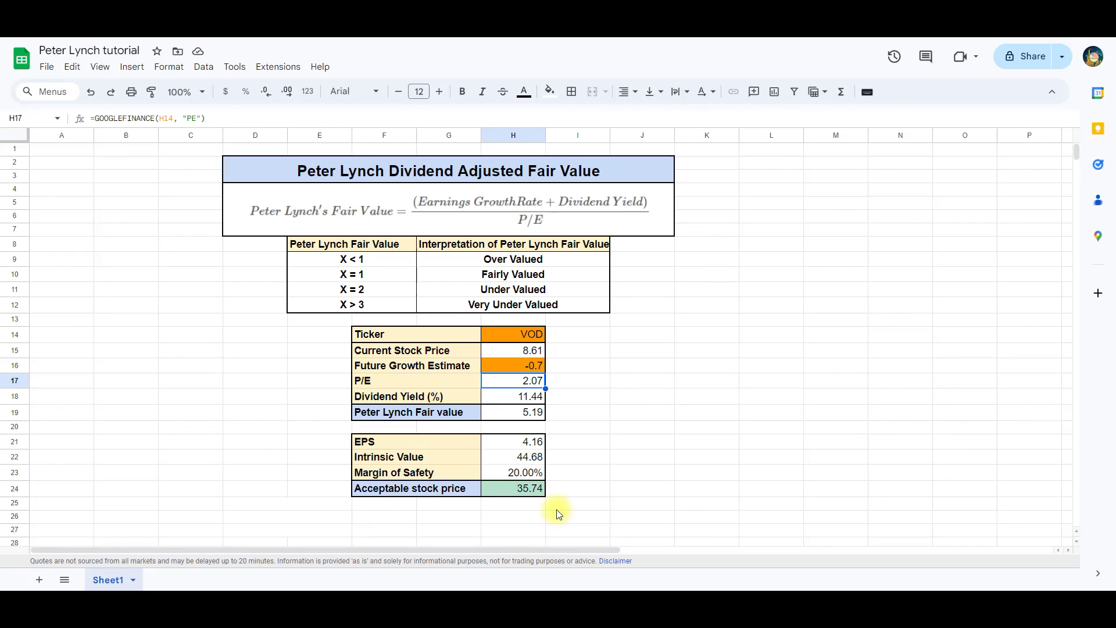
- Set the margin of safety in H23 to 50%
left_click(516, 474)
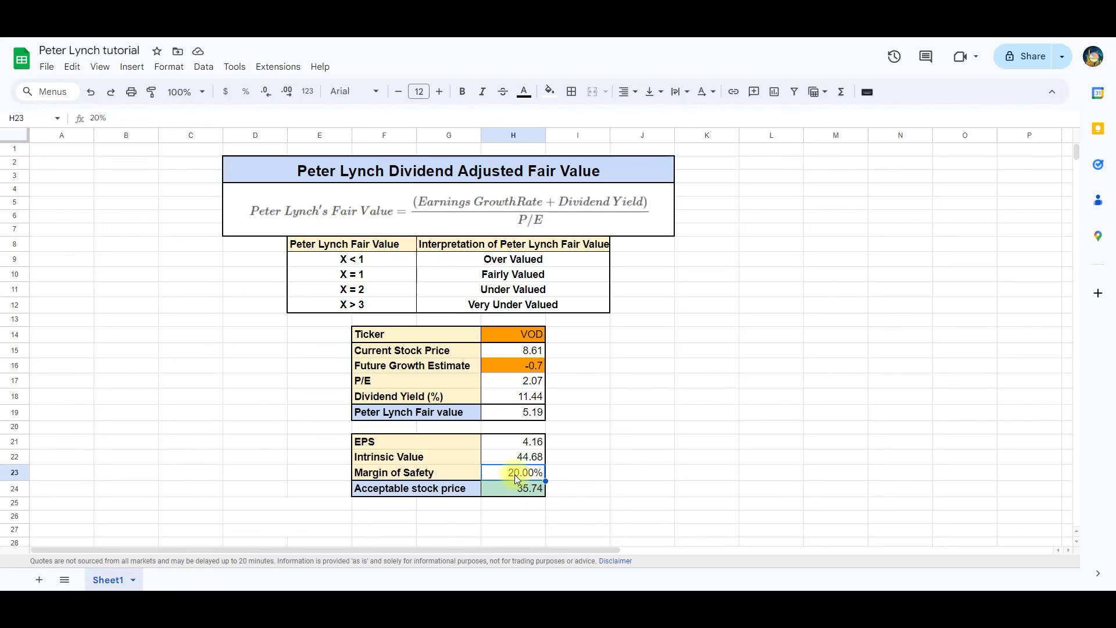
type("50")
key("Return")
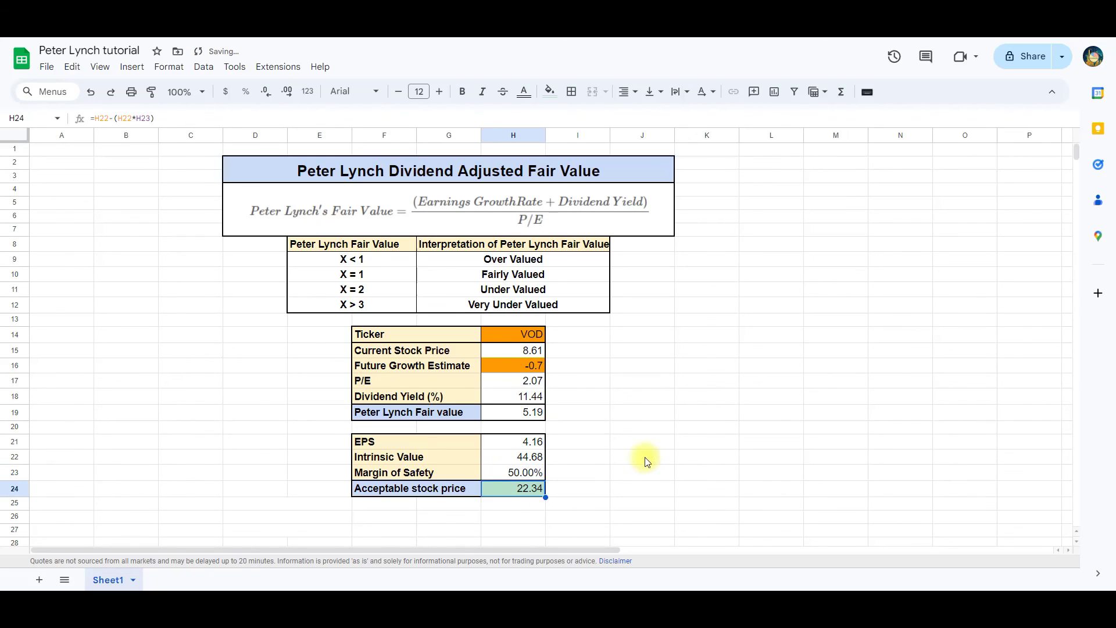